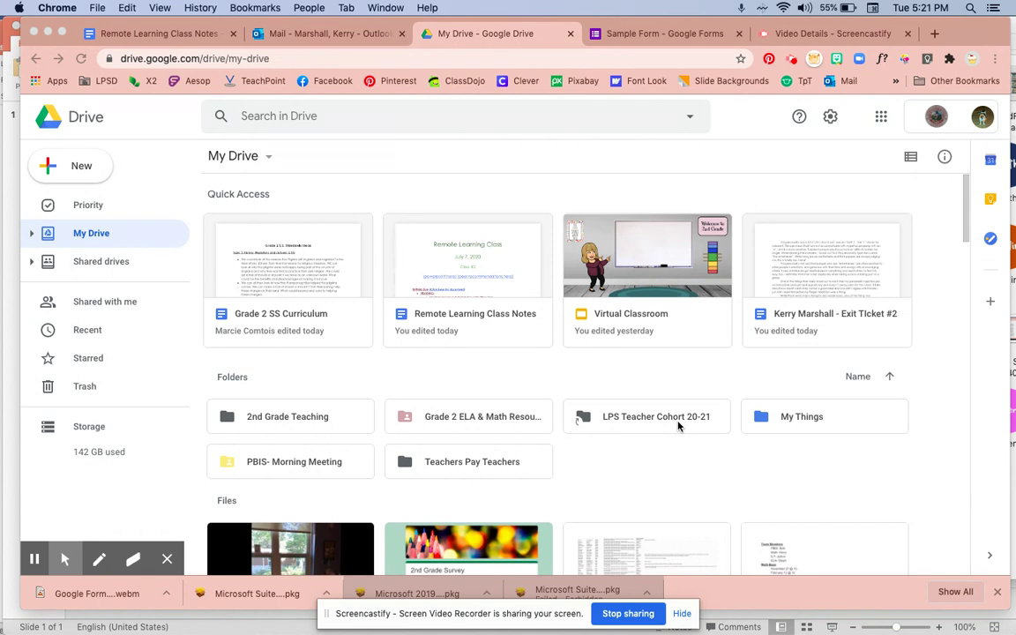
Create a blank Google Form from Drive's New > More > Google Forms menu
left_click(78, 166)
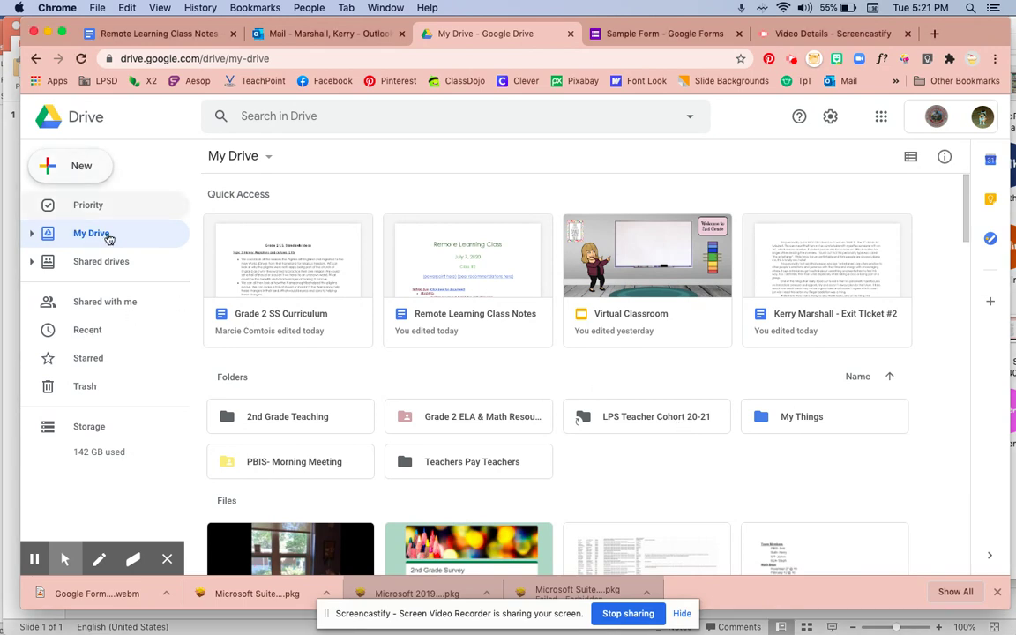
left_click(81, 166)
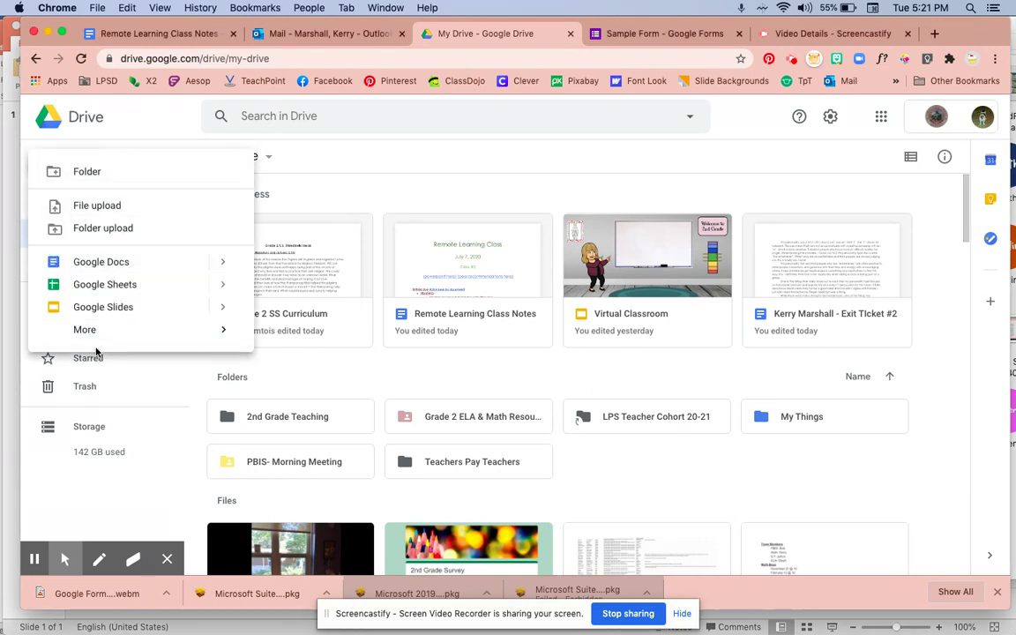
mouse_move(212, 330)
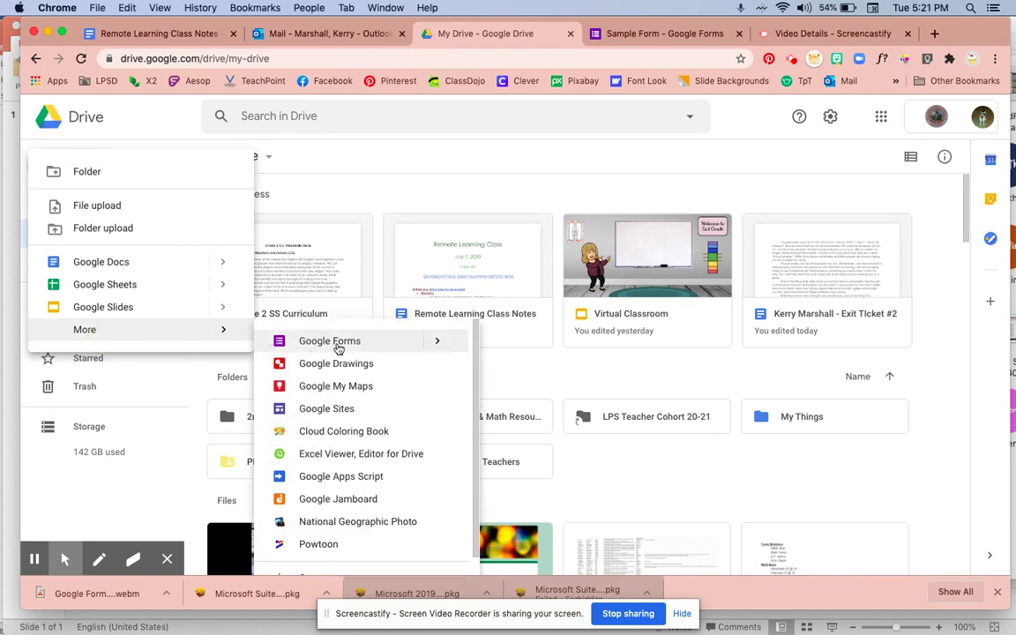
mouse_move(437, 340)
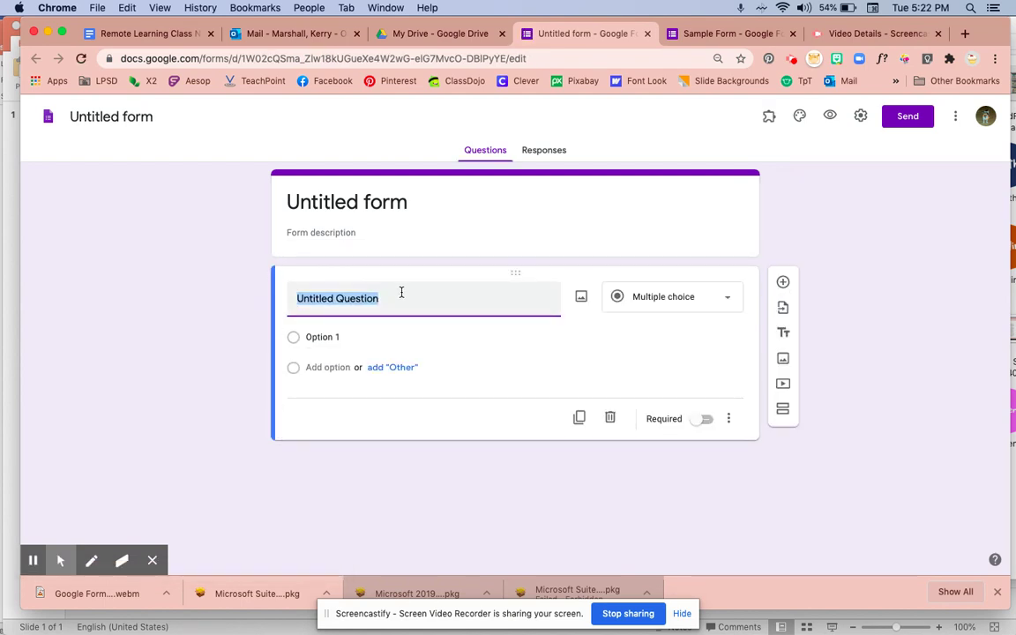
Title the form 'Parent Survey' and set the first question to 'Do you have internet access?'
left_click(414, 206)
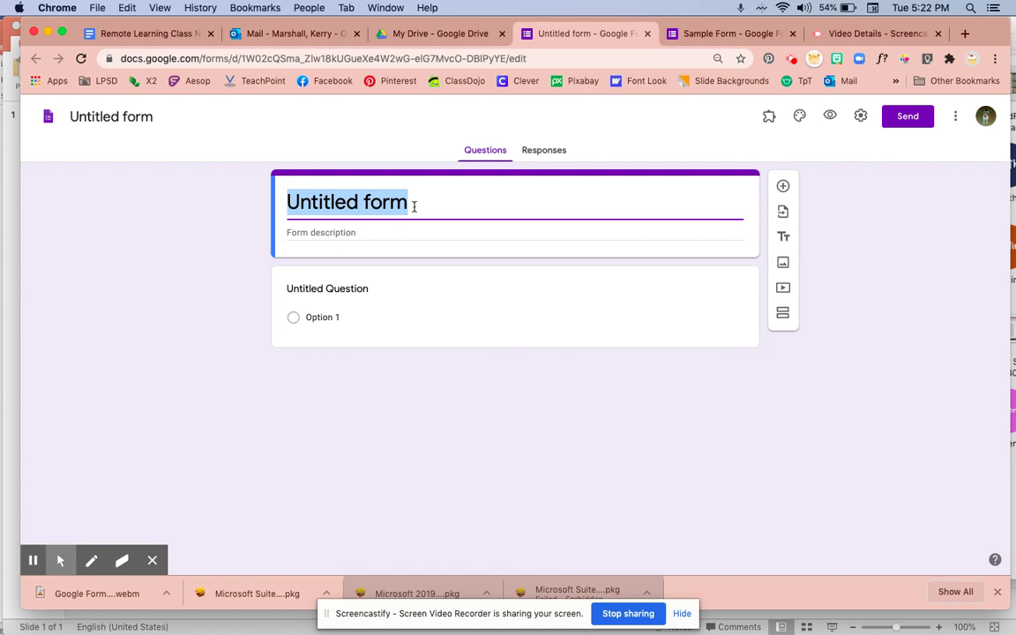
type("Parent Sur")
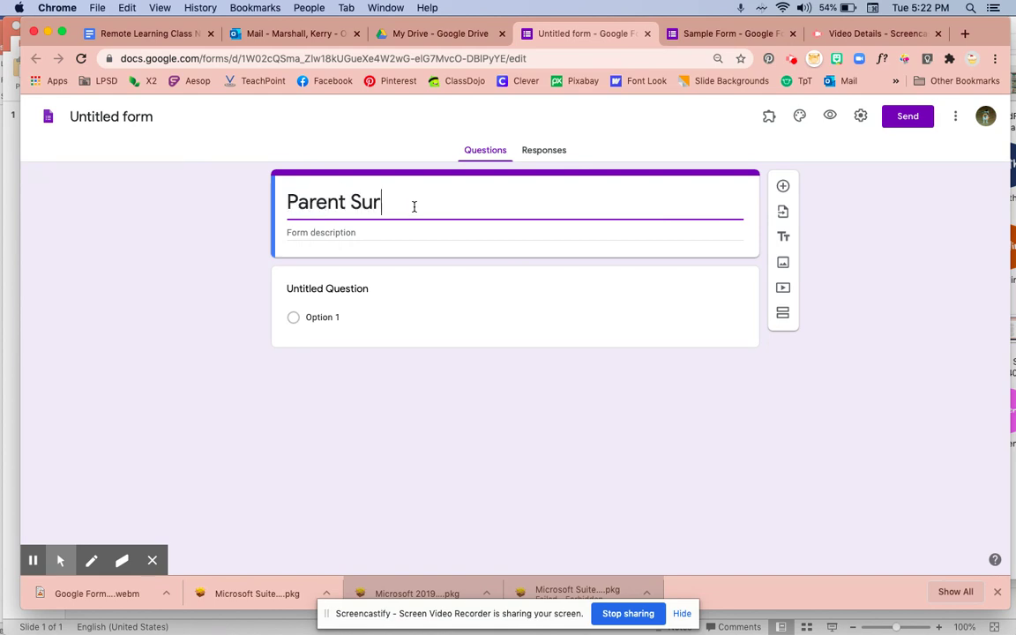
type("vey")
left_click(363, 288)
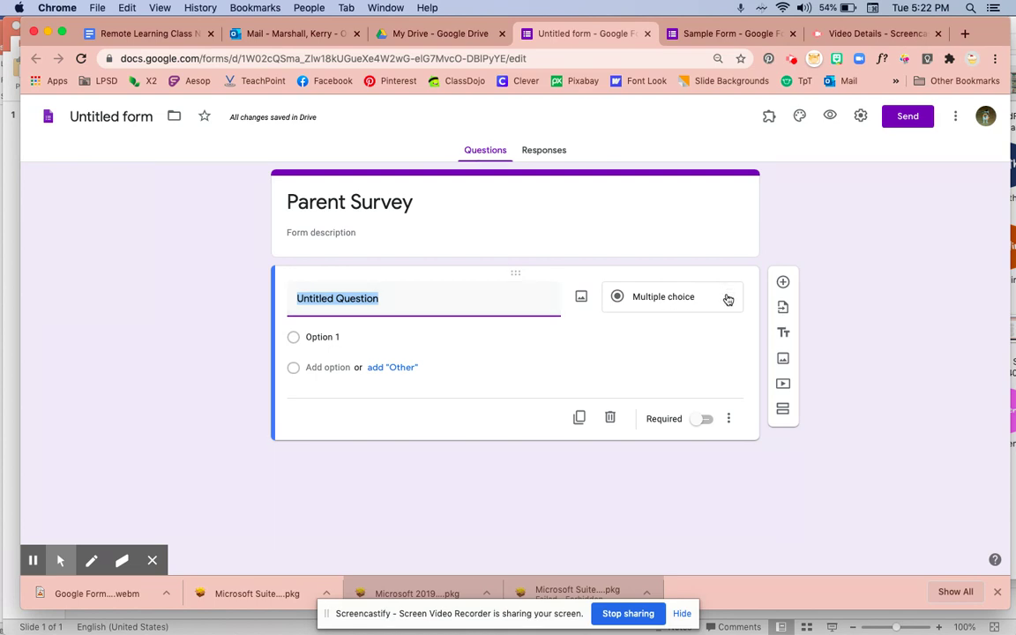
type("Do you have internet access?")
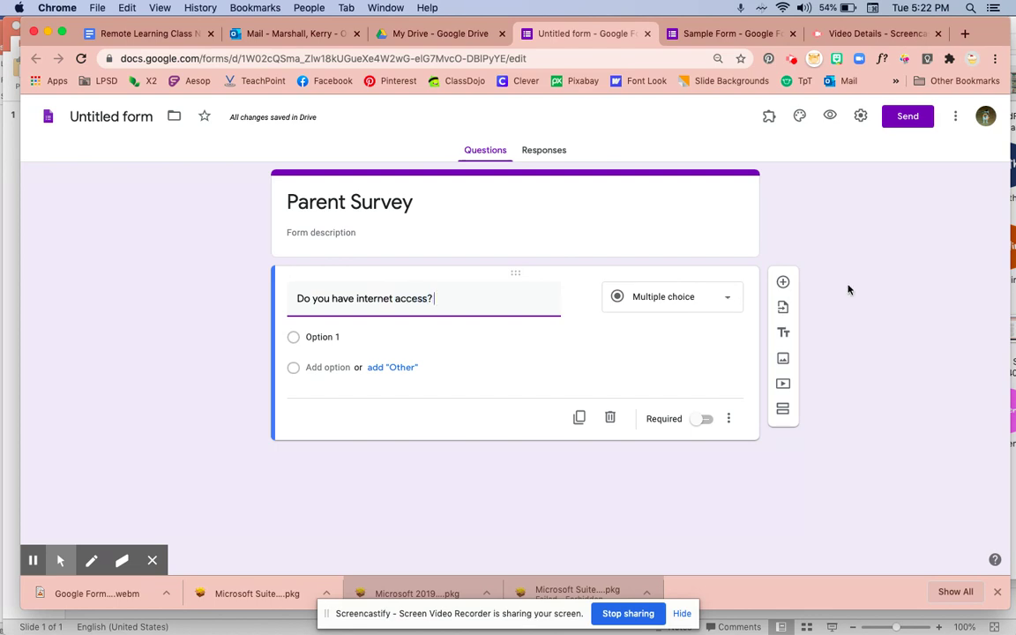
Give the multiple-choice internet question answers We sure do!, Yes, No, Maybe and make it required
left_click(729, 308)
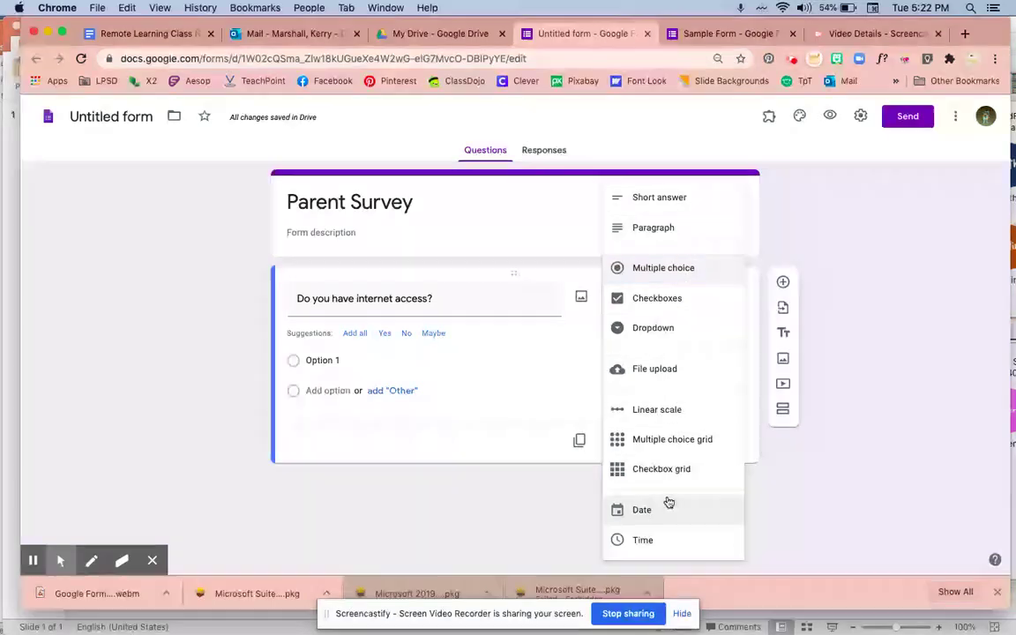
left_click(681, 281)
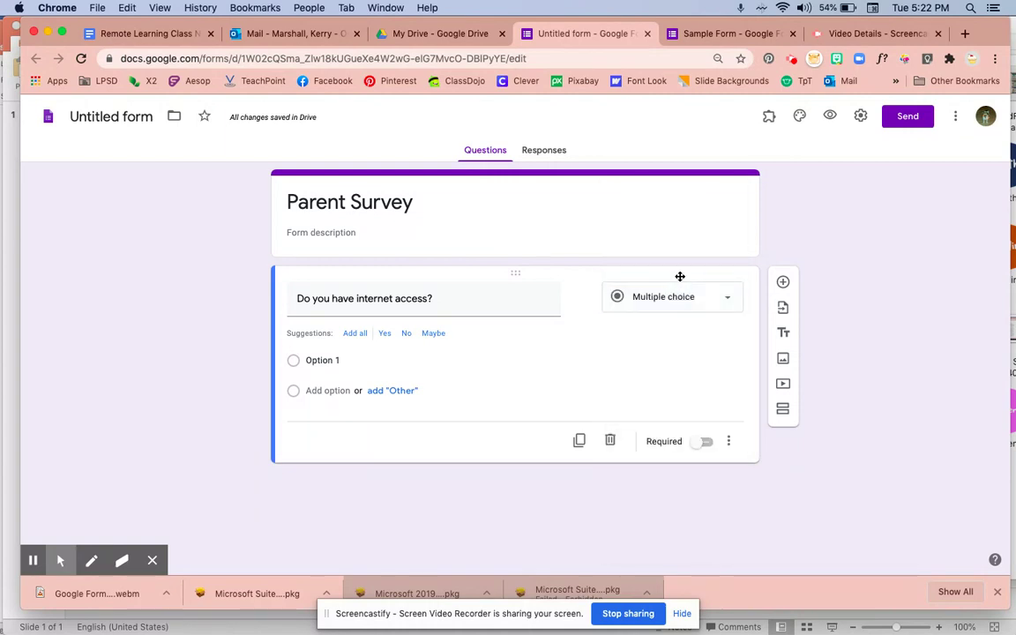
left_click(333, 362)
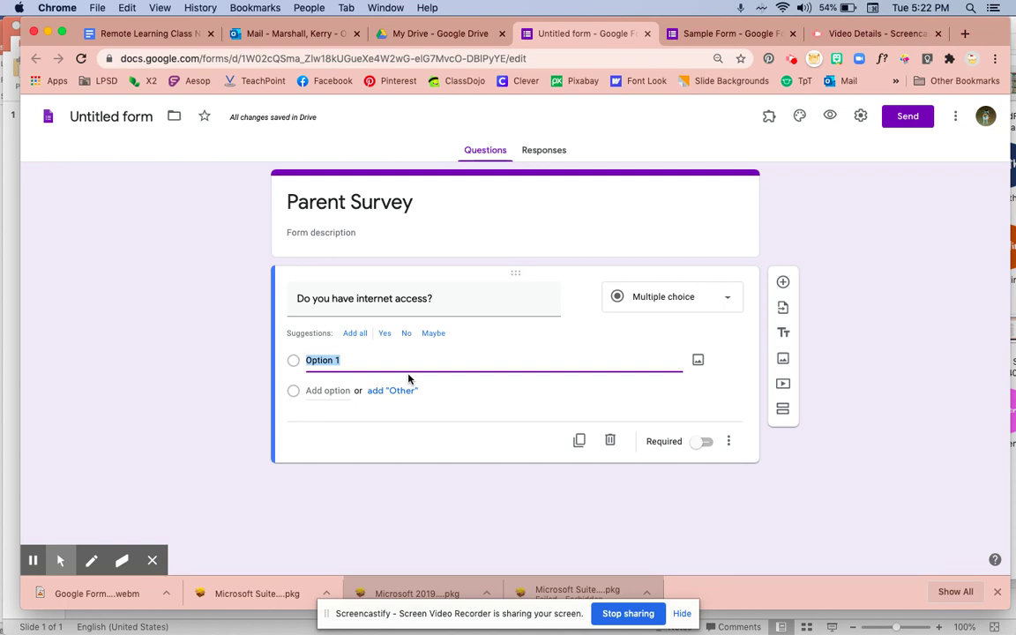
type("We s")
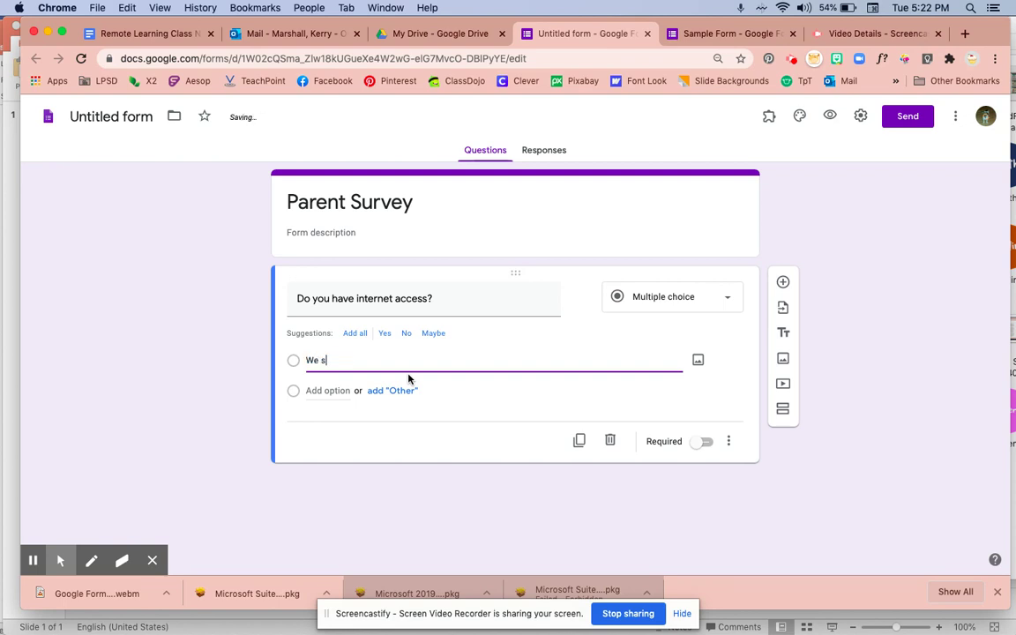
type("ure do!")
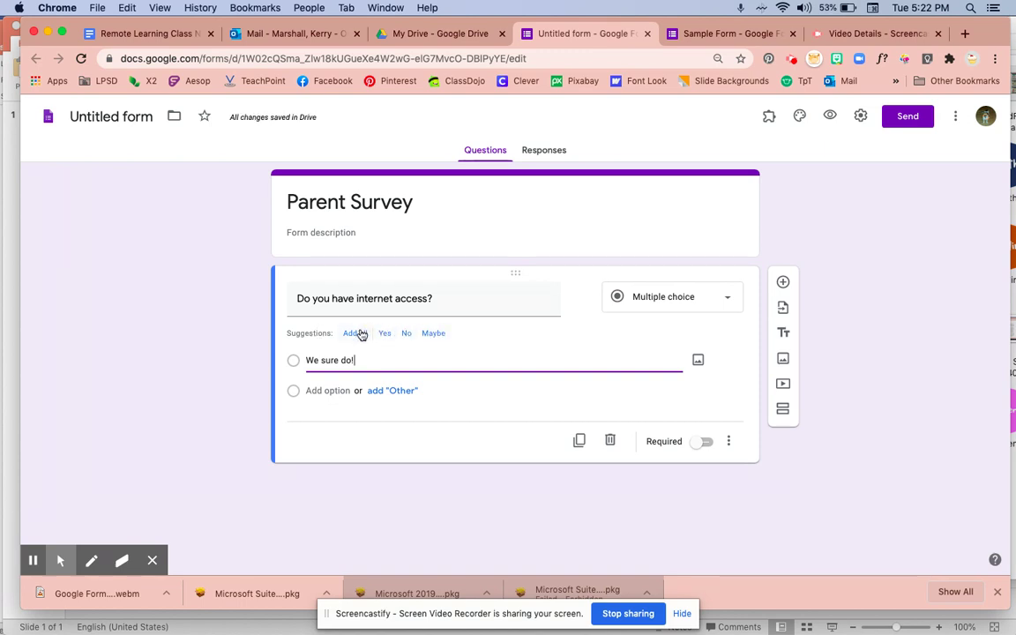
left_click(358, 334)
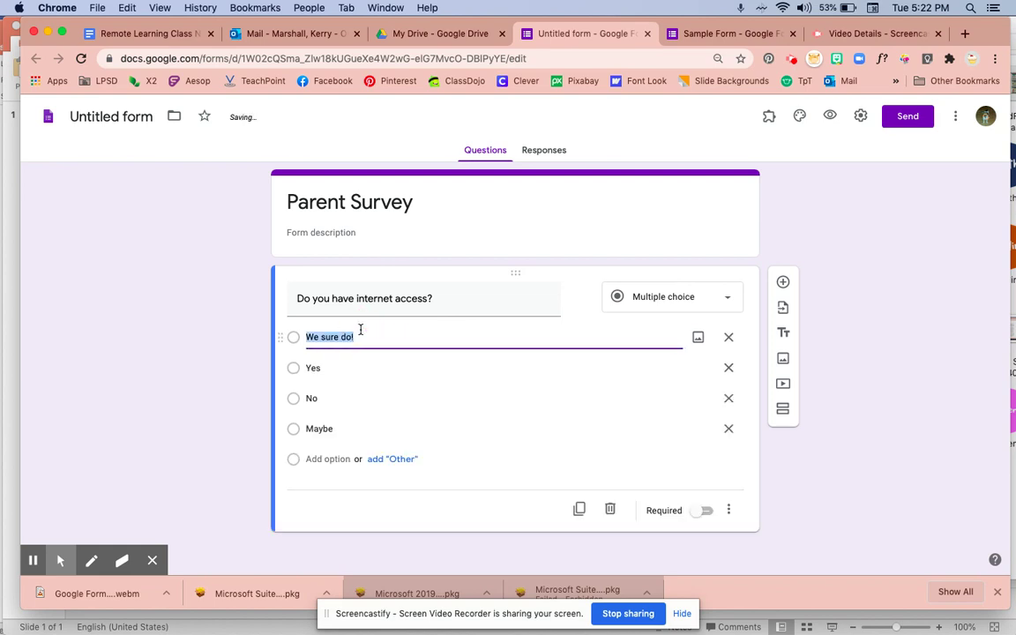
left_click(332, 460)
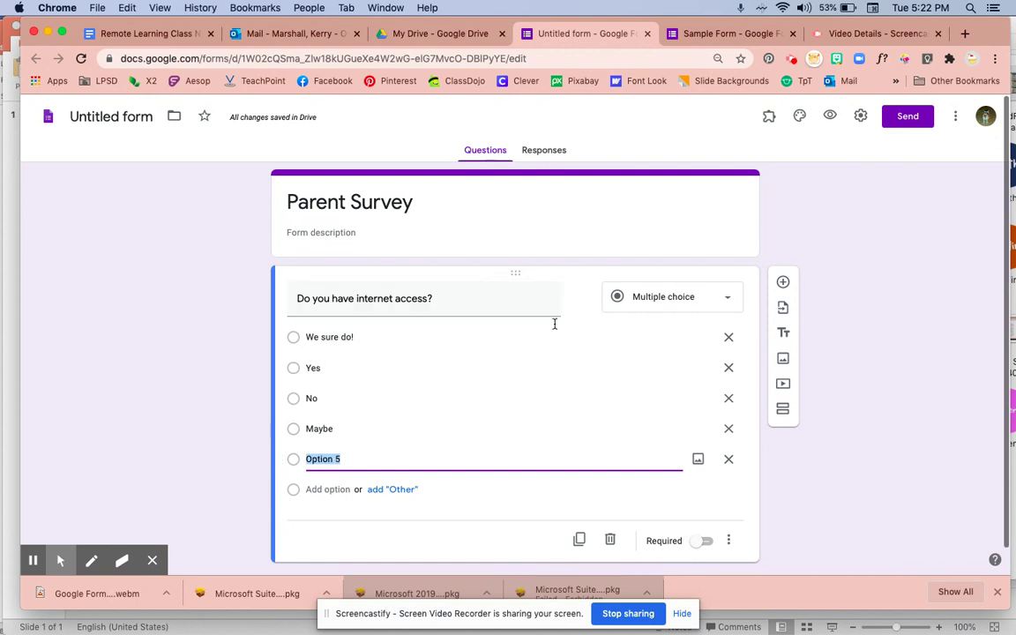
left_click(731, 460)
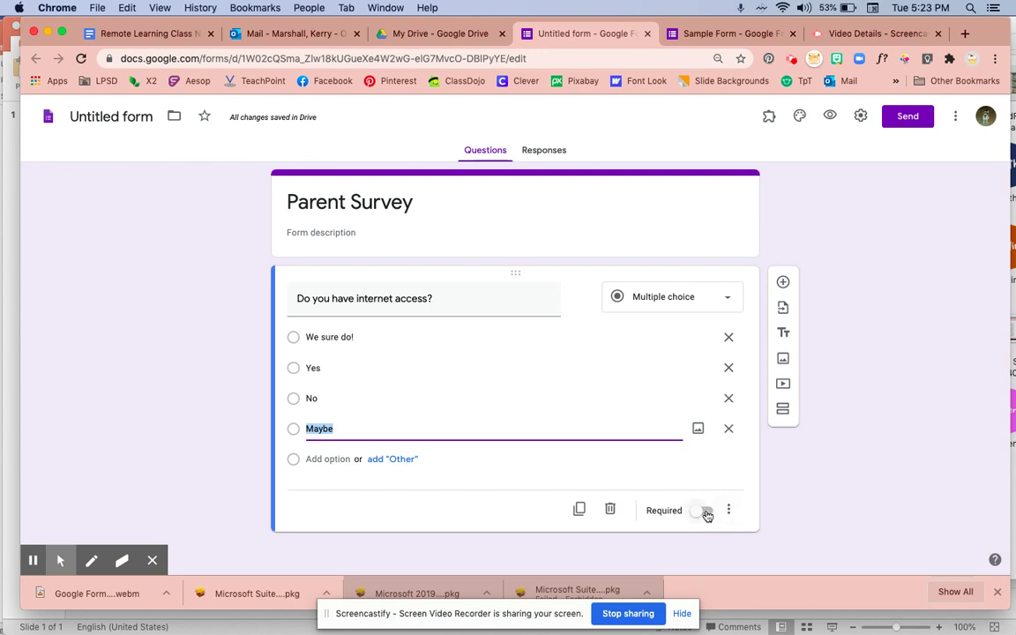
left_click(705, 512)
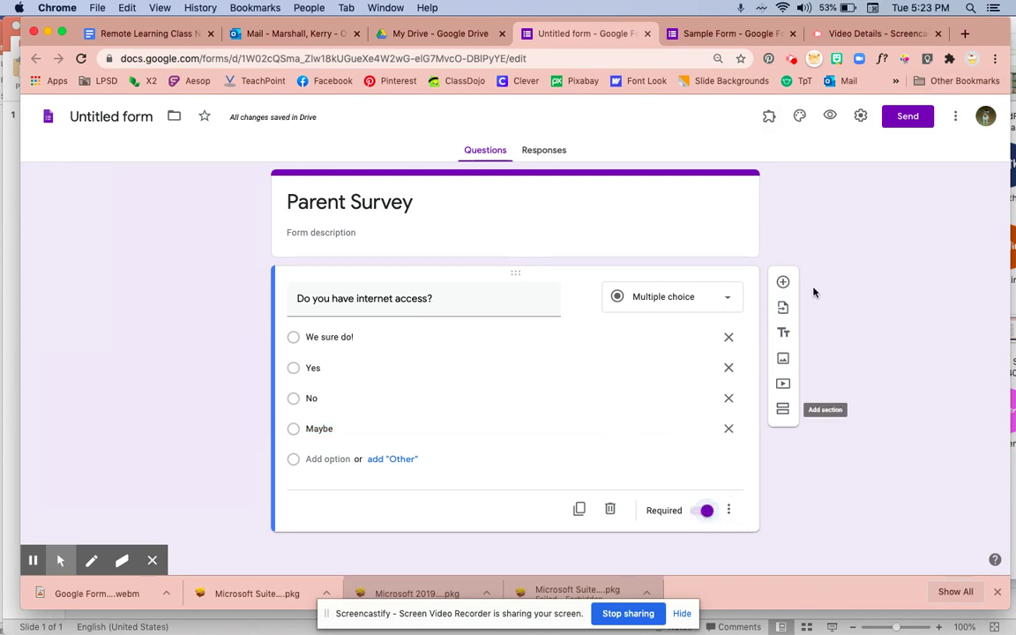
Add a required Date question 'What is the date?' and move it above the internet question
left_click(783, 283)
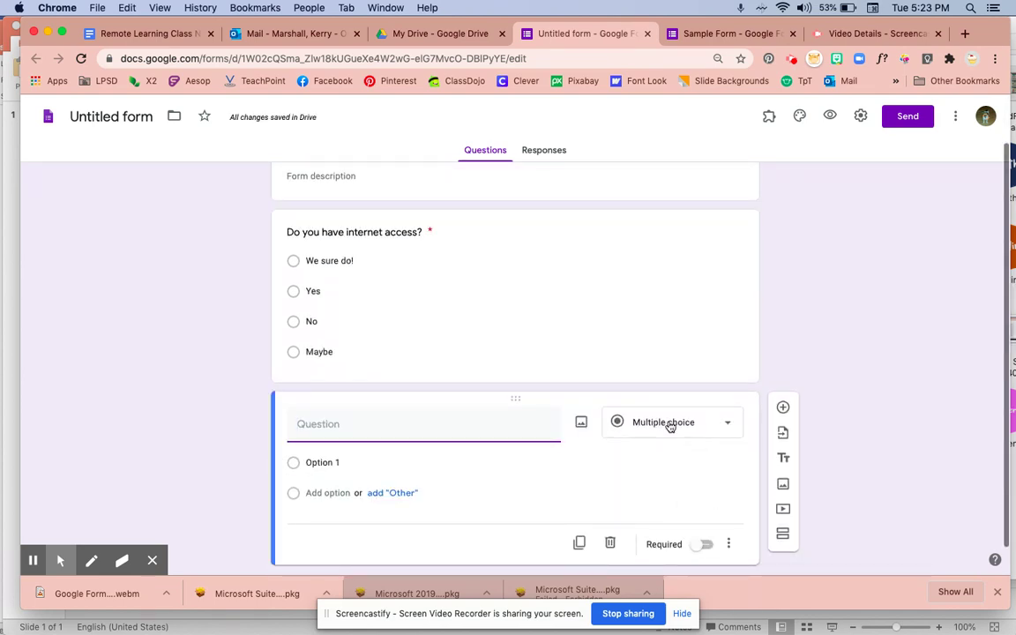
left_click(715, 425)
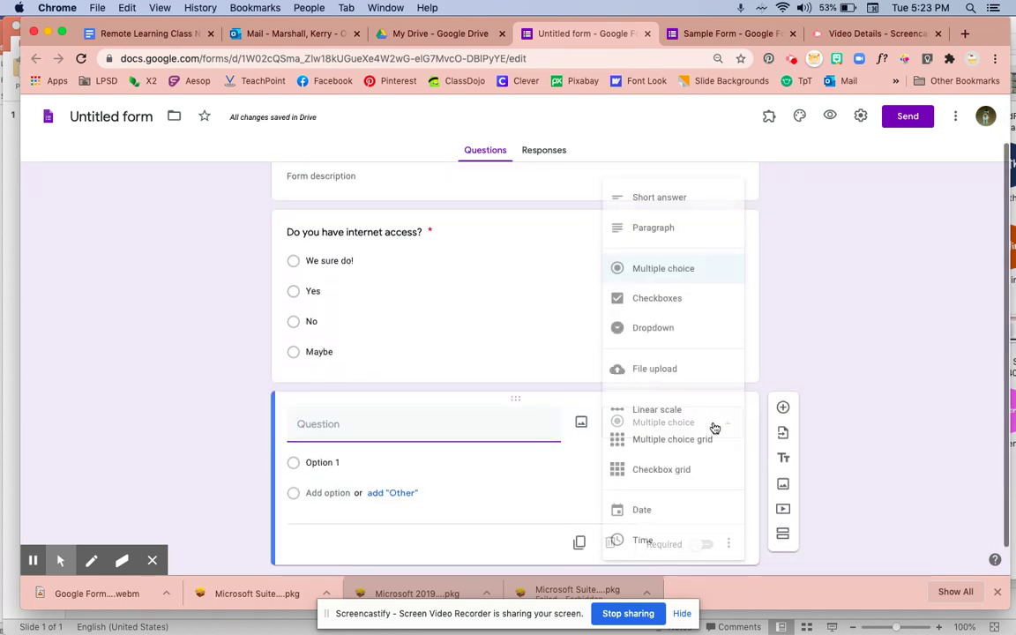
left_click(658, 512)
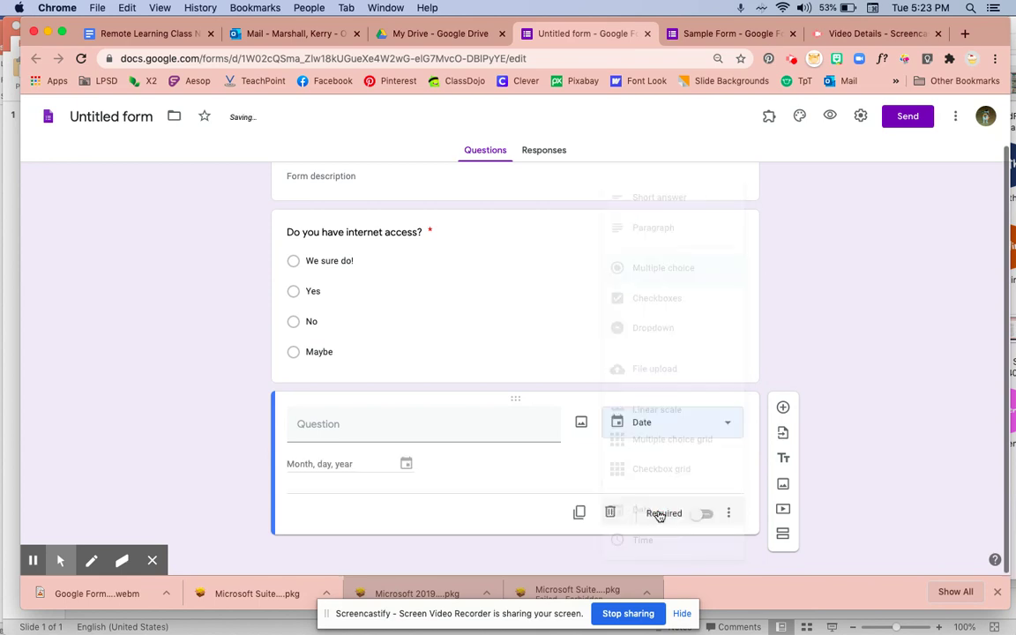
left_click(394, 429)
type("What is the date?")
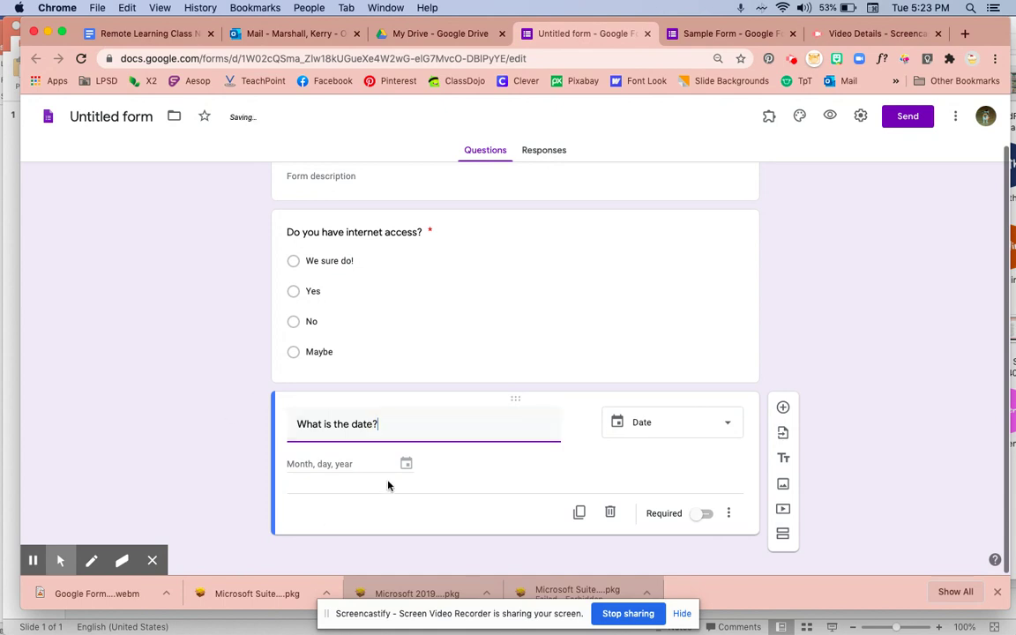
left_click(705, 515)
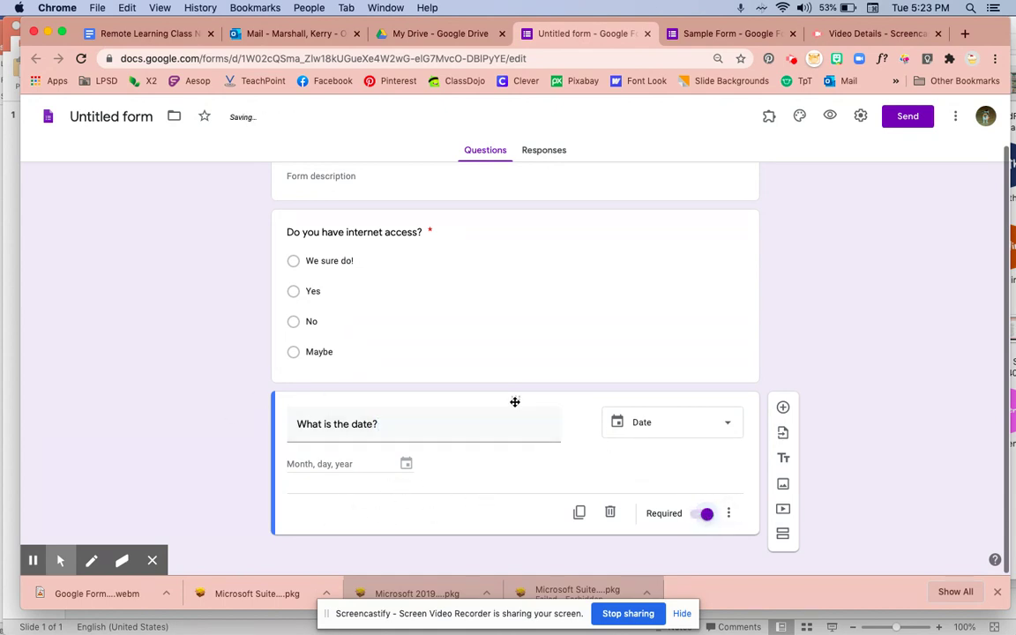
left_click_drag(515, 401, 496, 248)
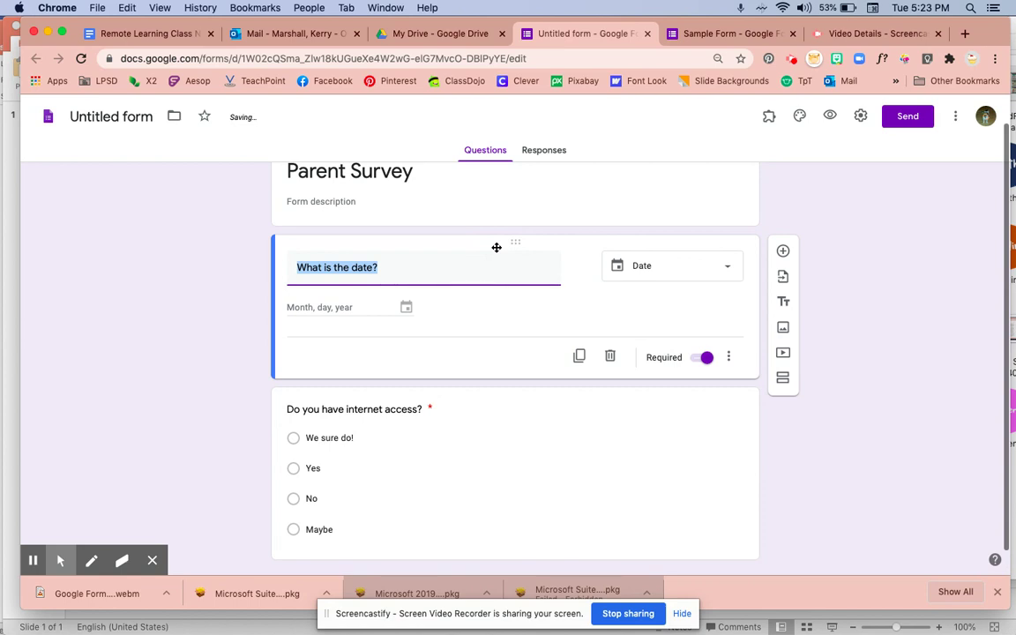
scroll(497, 247, "up", 2)
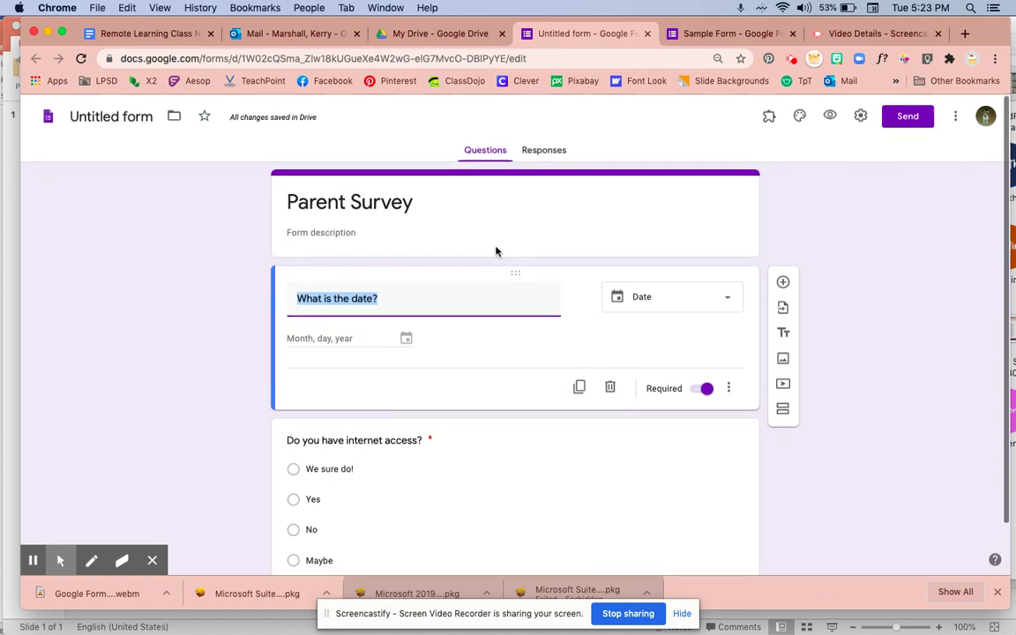
left_click(684, 37)
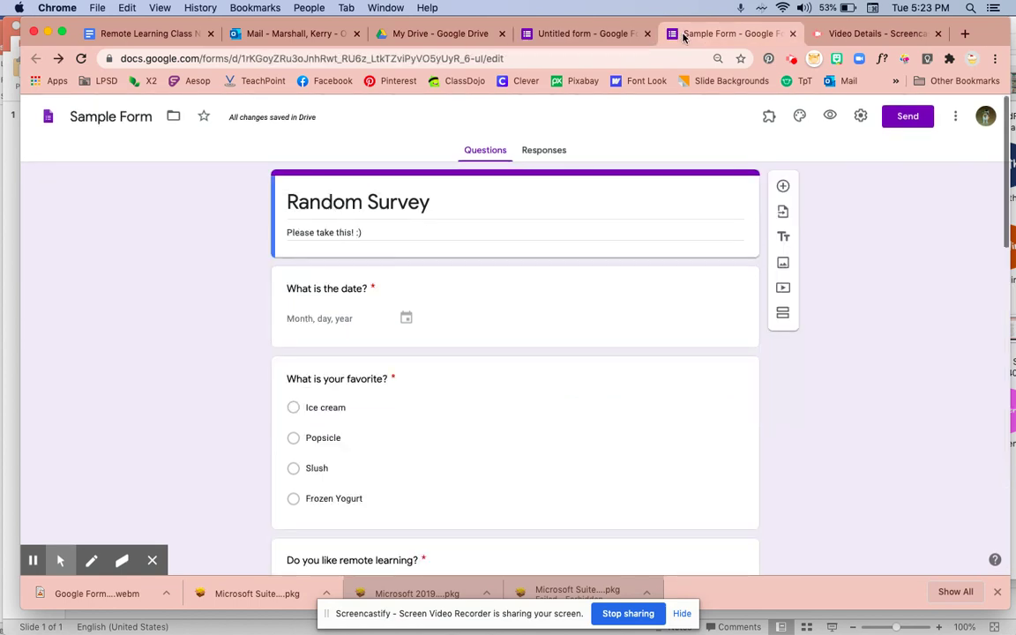
left_click(630, 308)
scroll(594, 494, "down", 5)
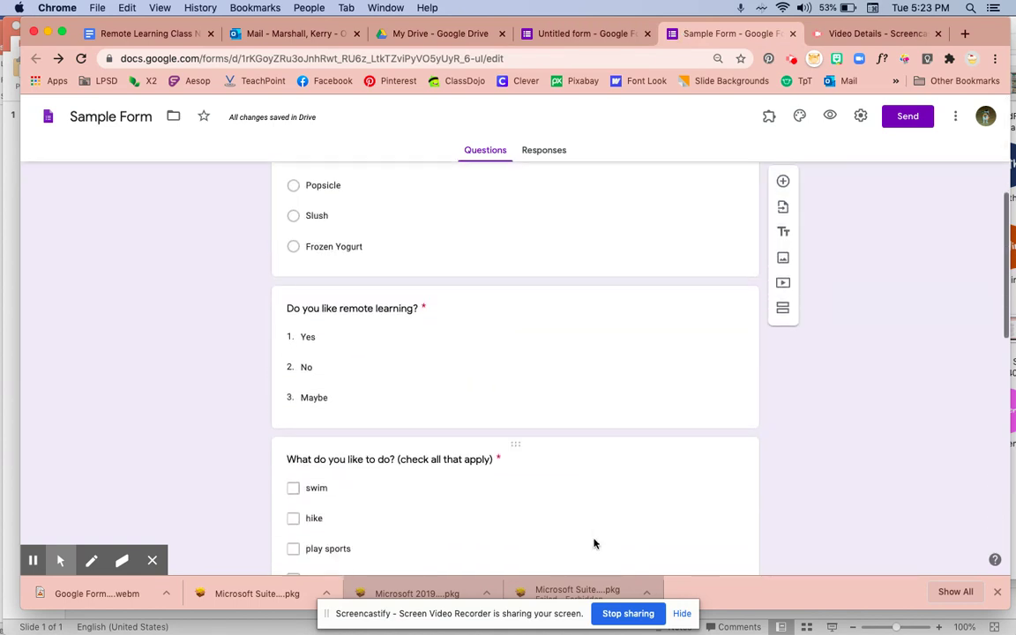
scroll(594, 547, "up", 2)
left_click(587, 261)
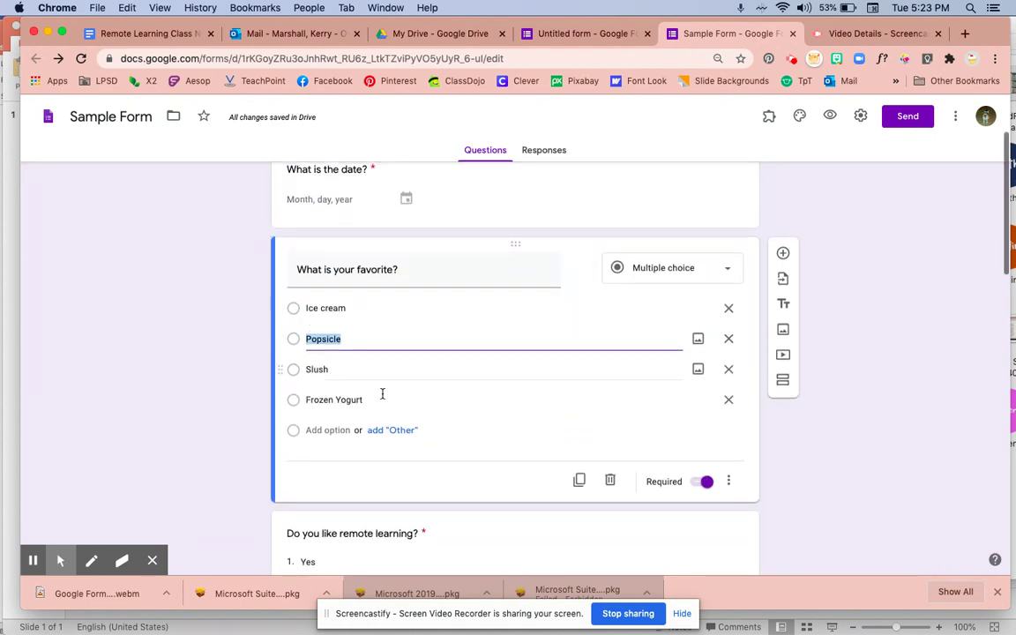
scroll(608, 446, "down", 3)
left_click(605, 427)
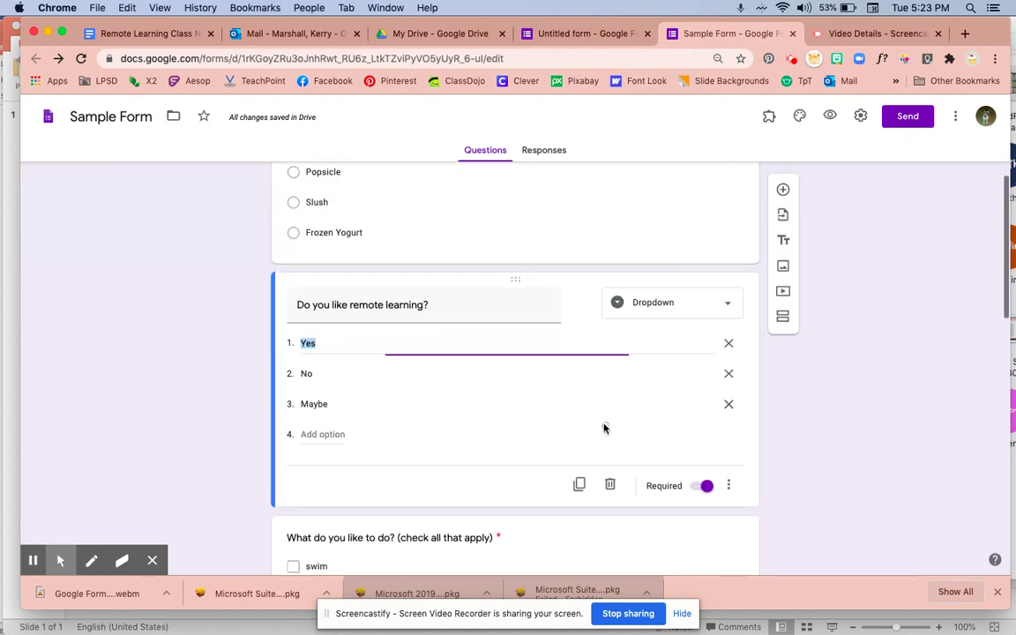
scroll(494, 485, "down", 3)
left_click(494, 487)
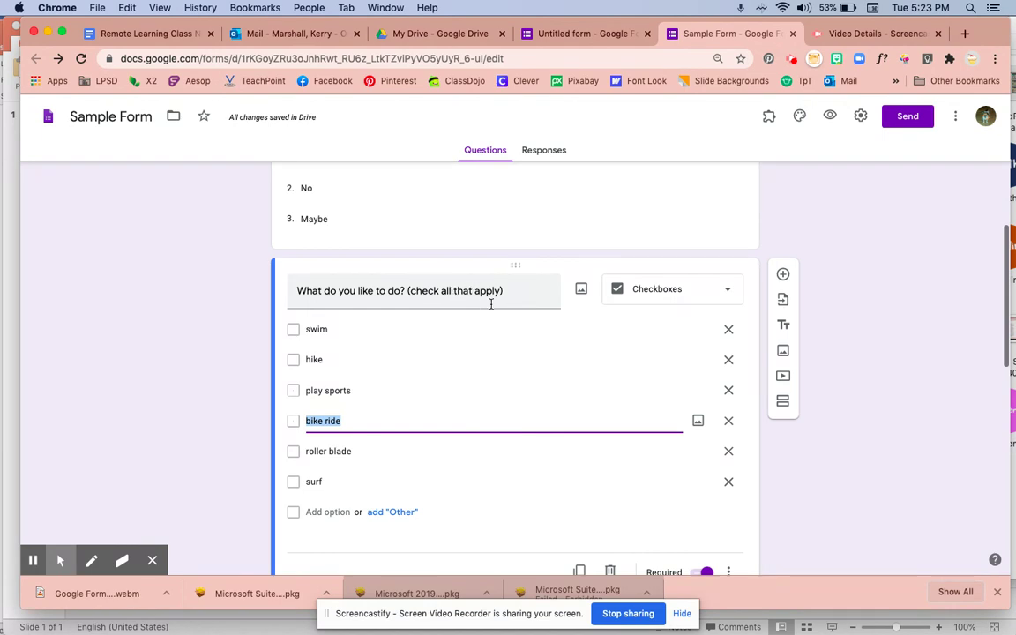
scroll(565, 456, "down", 5)
scroll(568, 470, "down", 1)
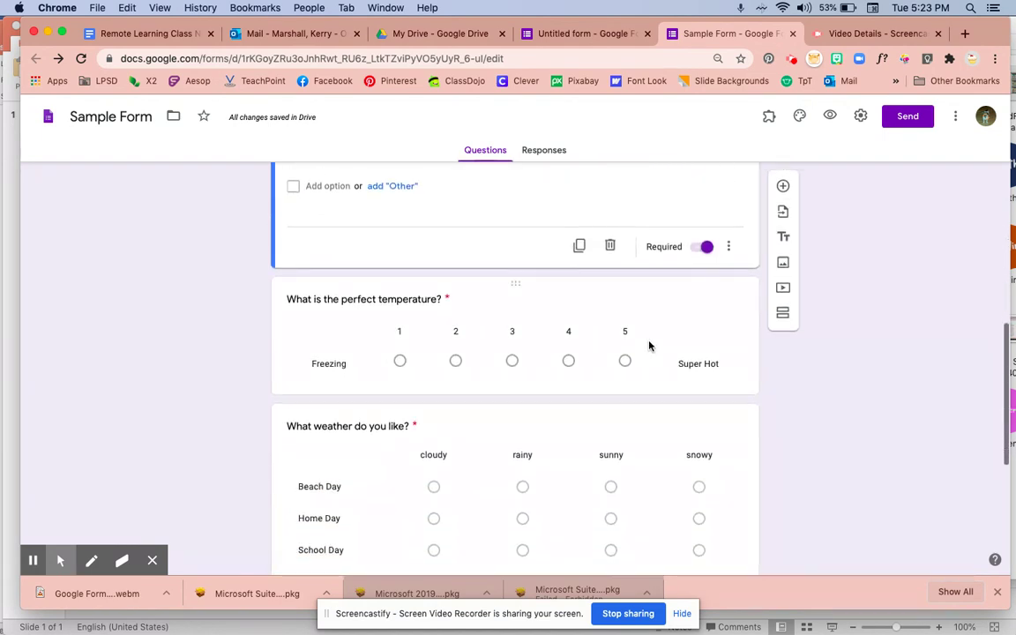
left_click(650, 345)
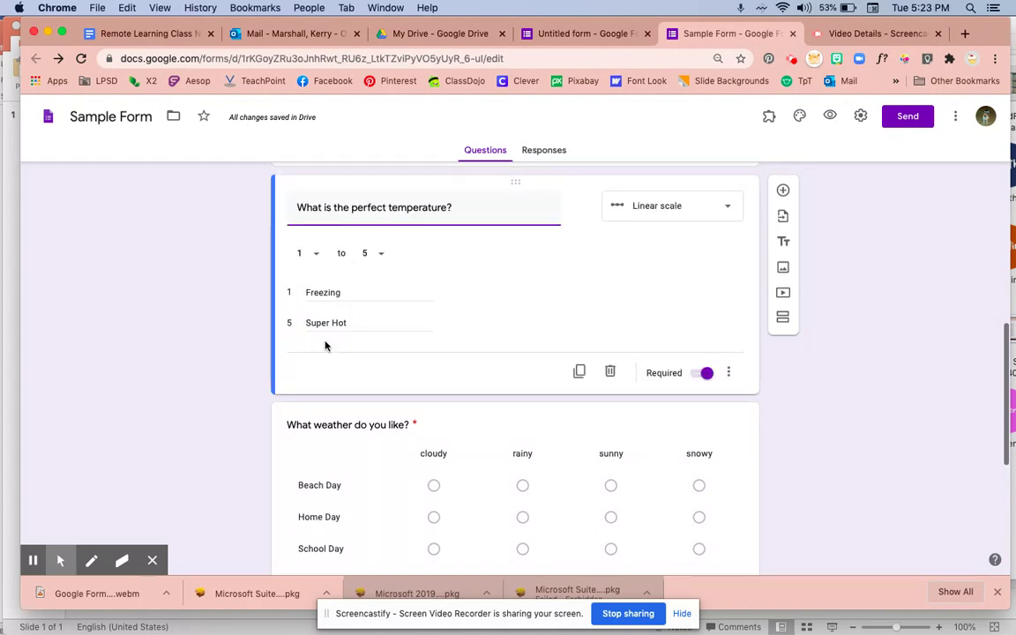
scroll(540, 329, "down", 3)
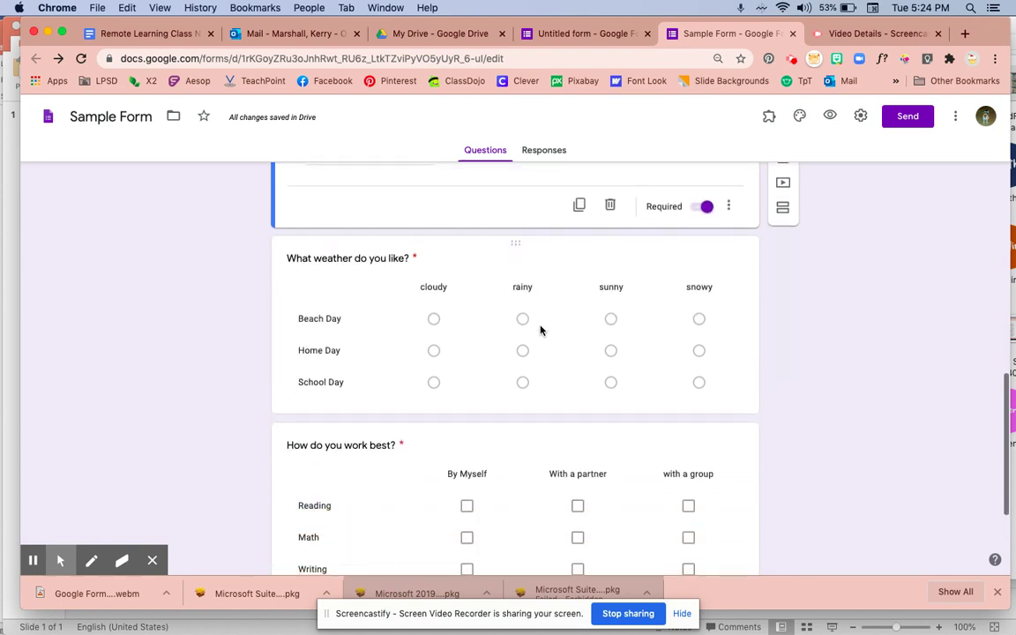
left_click(564, 295)
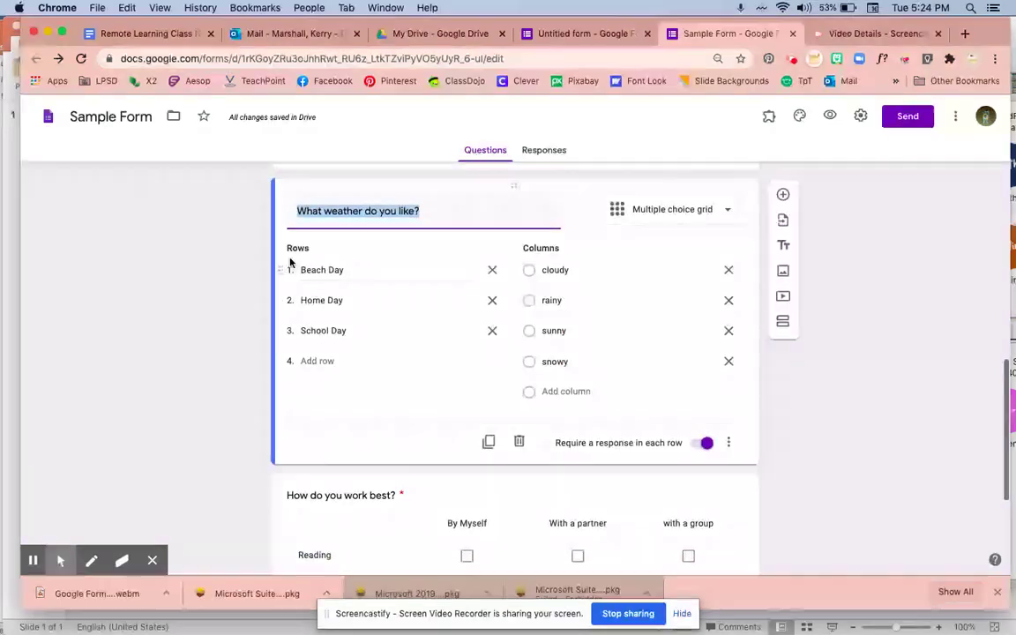
left_click(456, 499)
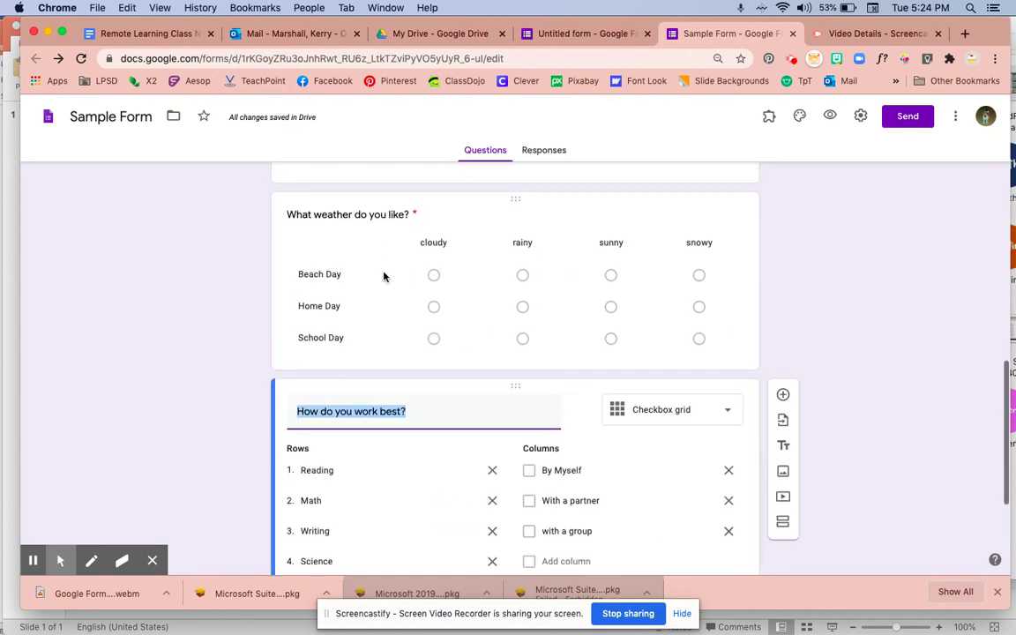
scroll(581, 413, "down", 2)
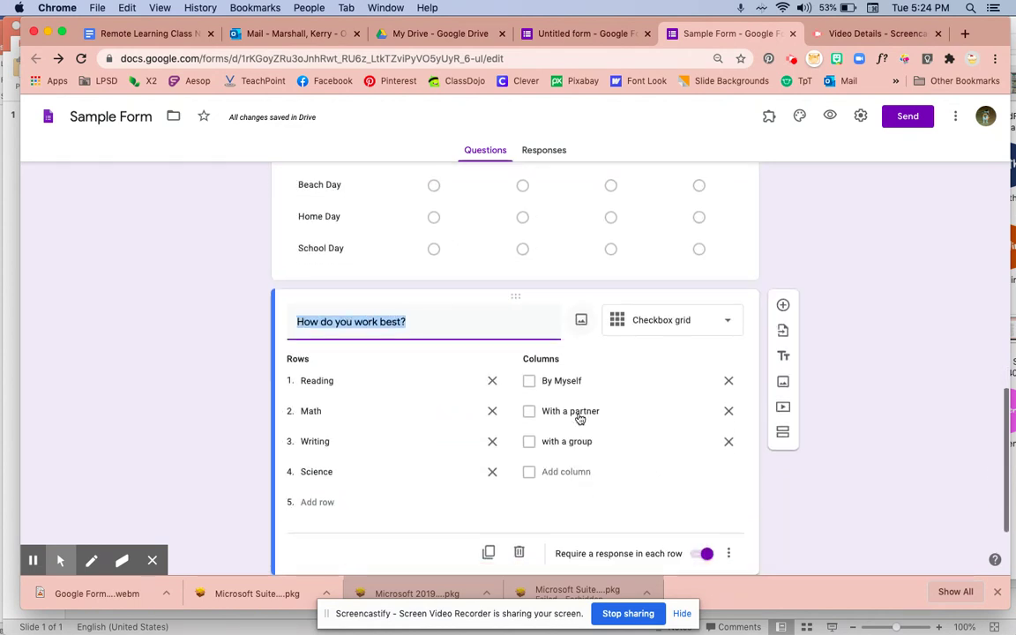
scroll(639, 357, "down", 3)
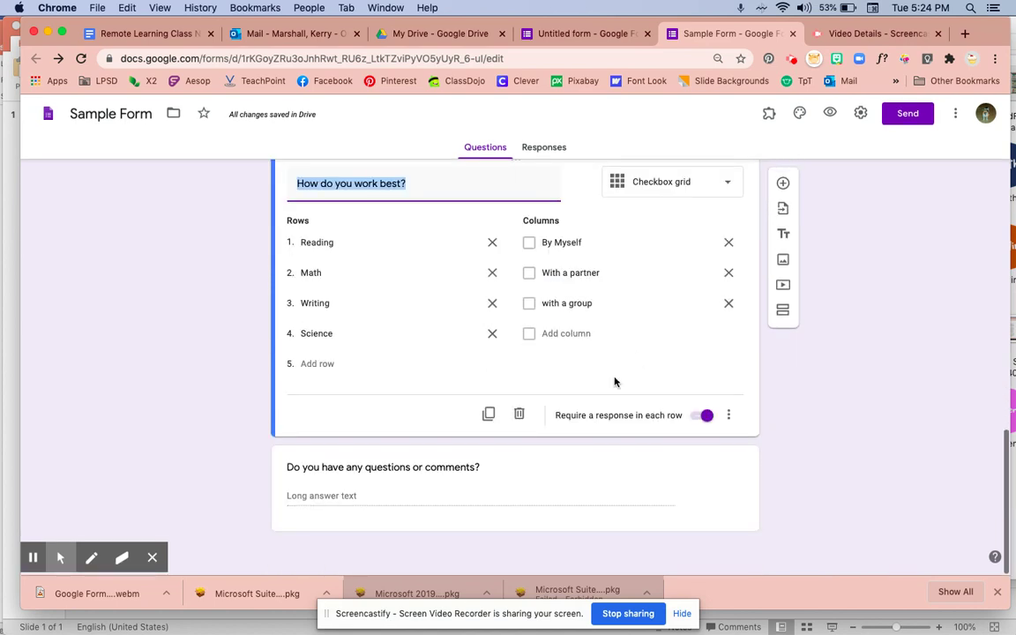
left_click(537, 463)
scroll(519, 356, "up", 2)
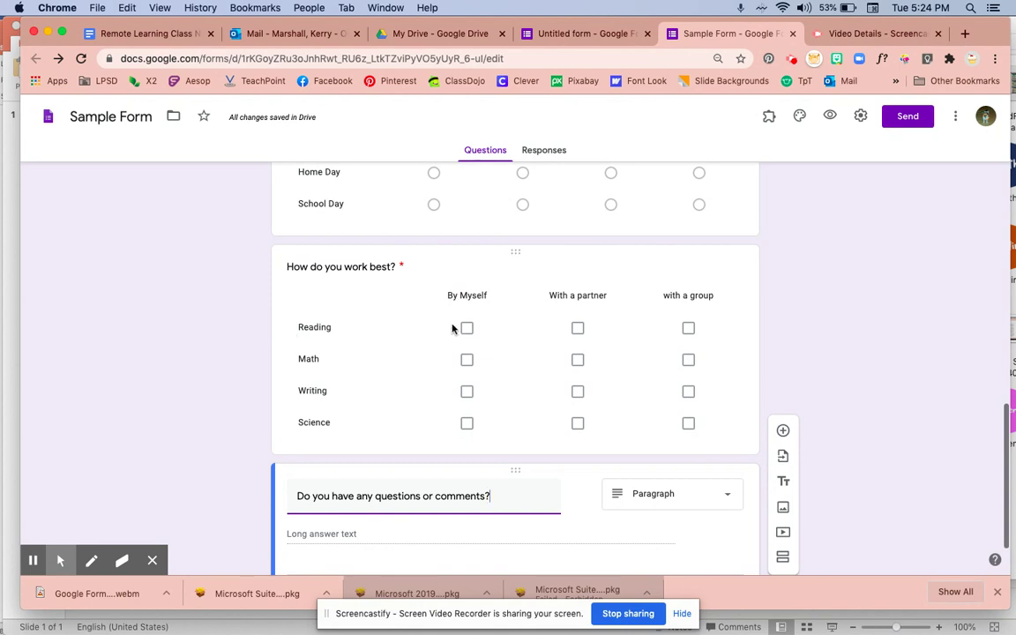
scroll(578, 388, "down", 2)
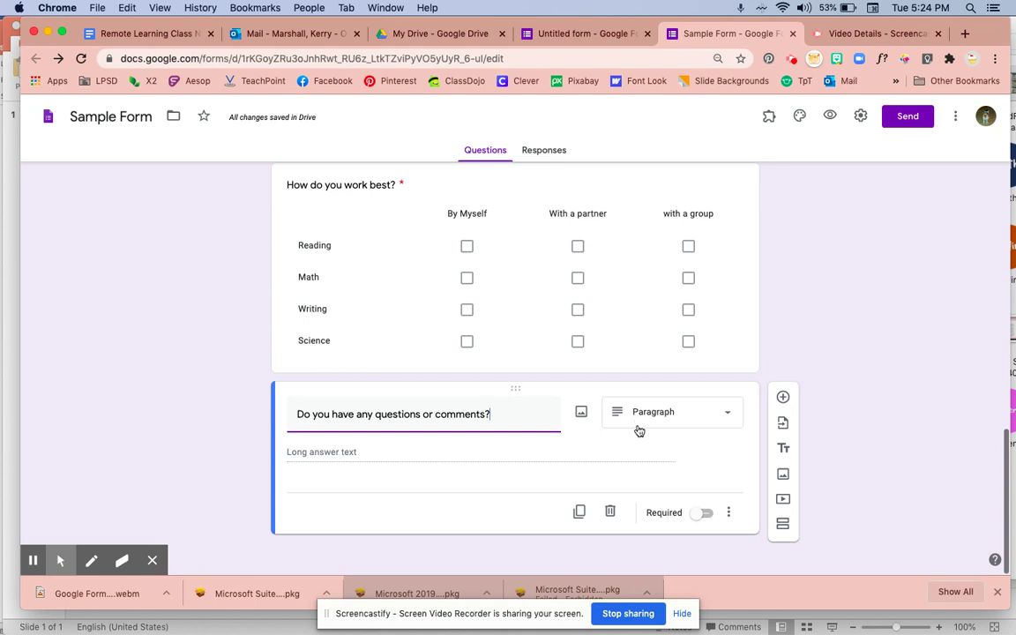
left_click(640, 431)
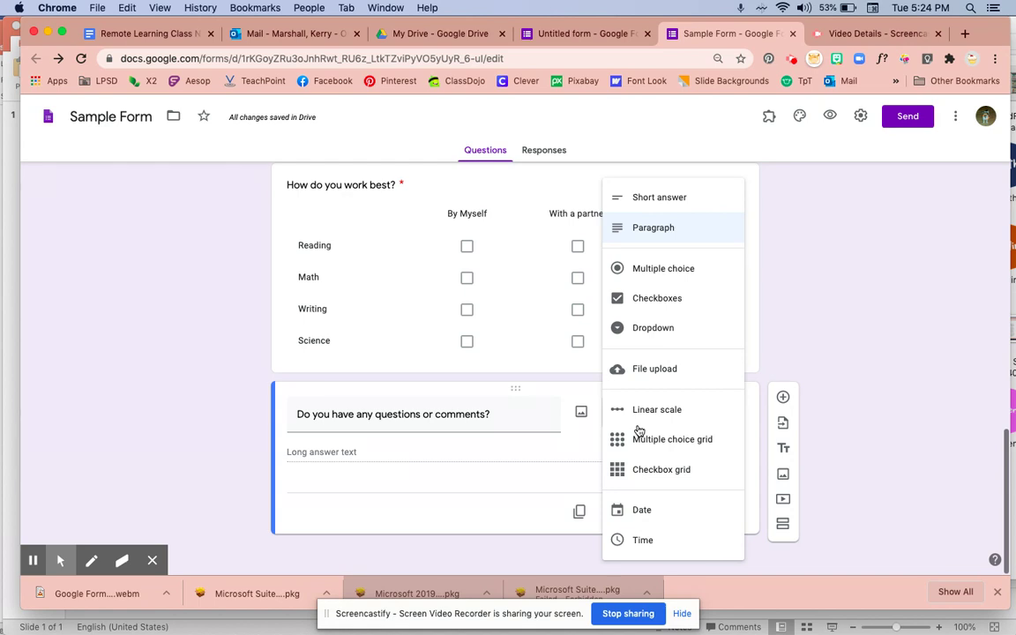
left_click(792, 358)
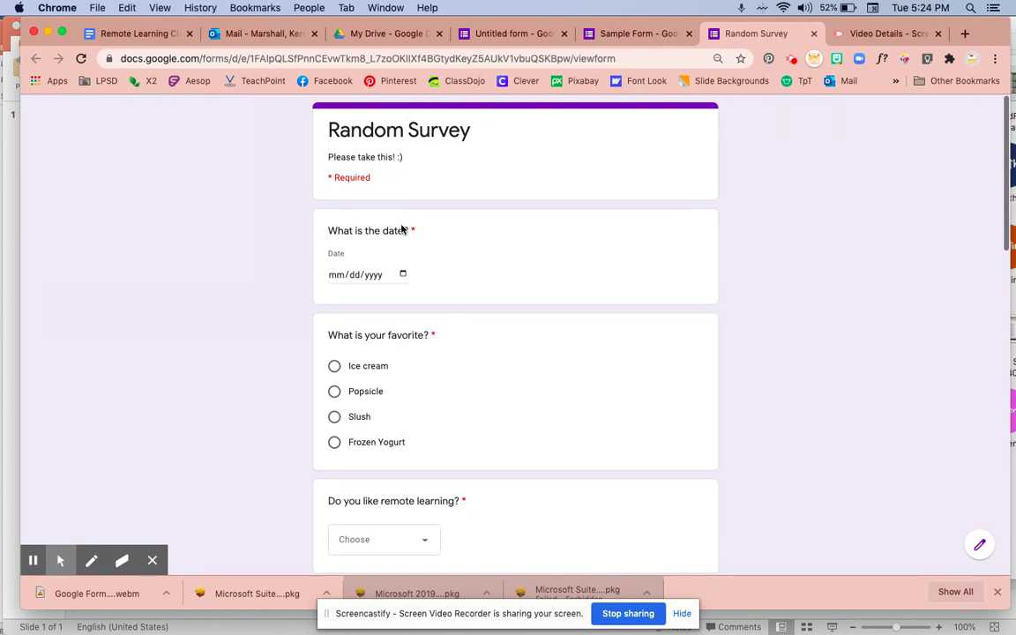
Answer the date as 07/07/2020, favorite as Ice cream, and remote learning as Maybe
left_click(375, 276)
left_click(403, 275)
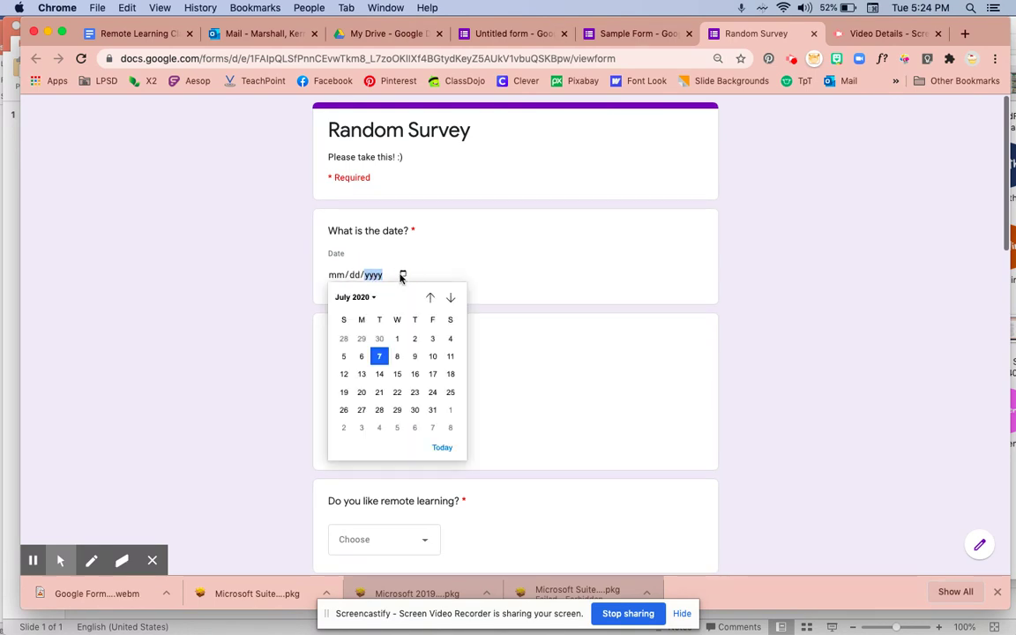
left_click(380, 358)
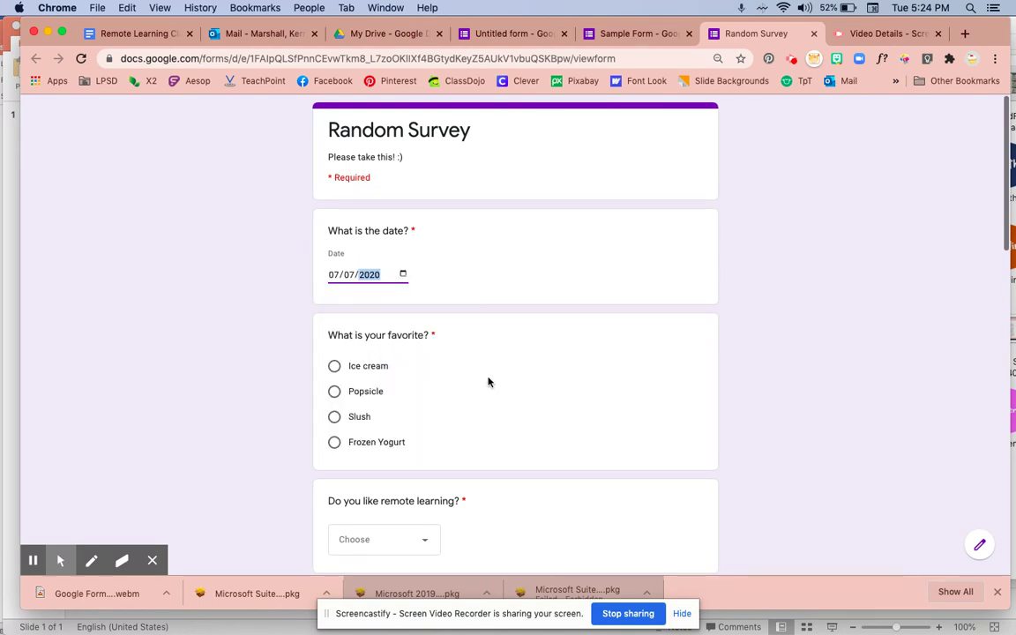
left_click(335, 367)
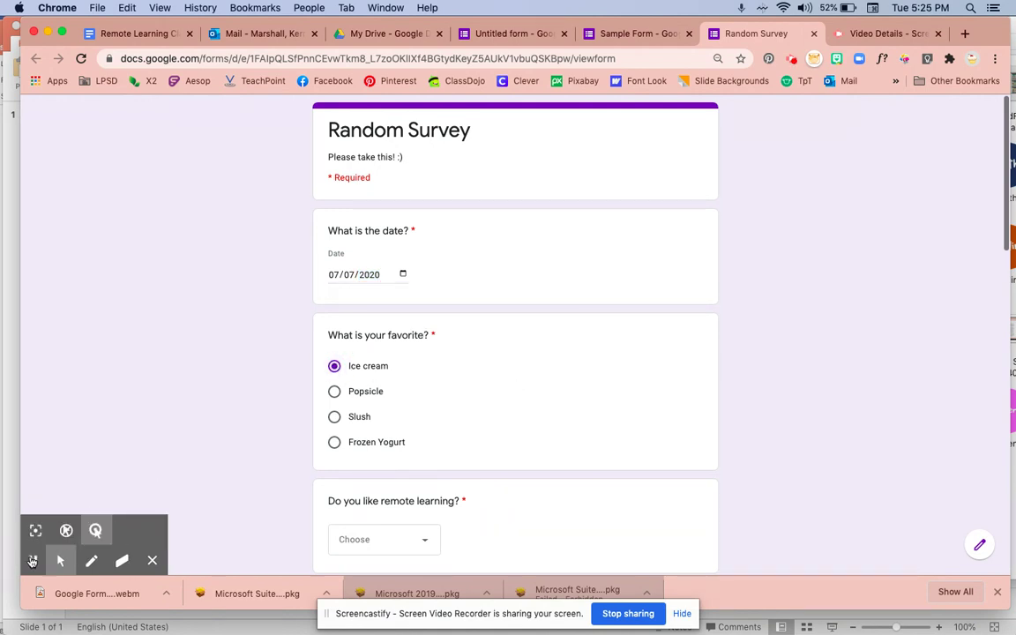
scroll(560, 421, "down", 3)
left_click(426, 392)
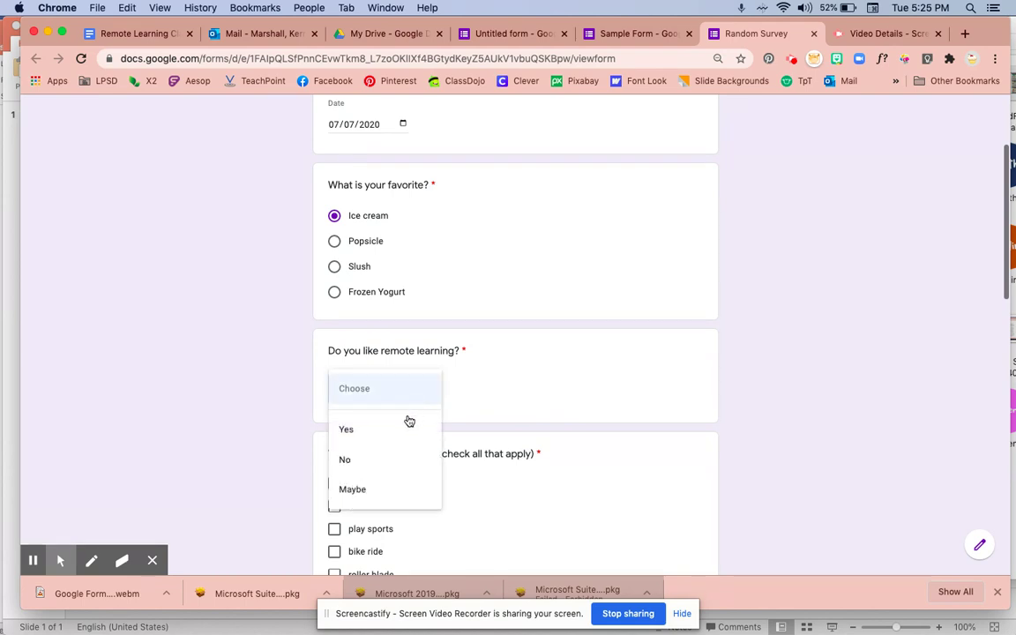
left_click(390, 493)
Tick swim, hike, roller blade and surf as liked activities
scroll(604, 479, "down", 4)
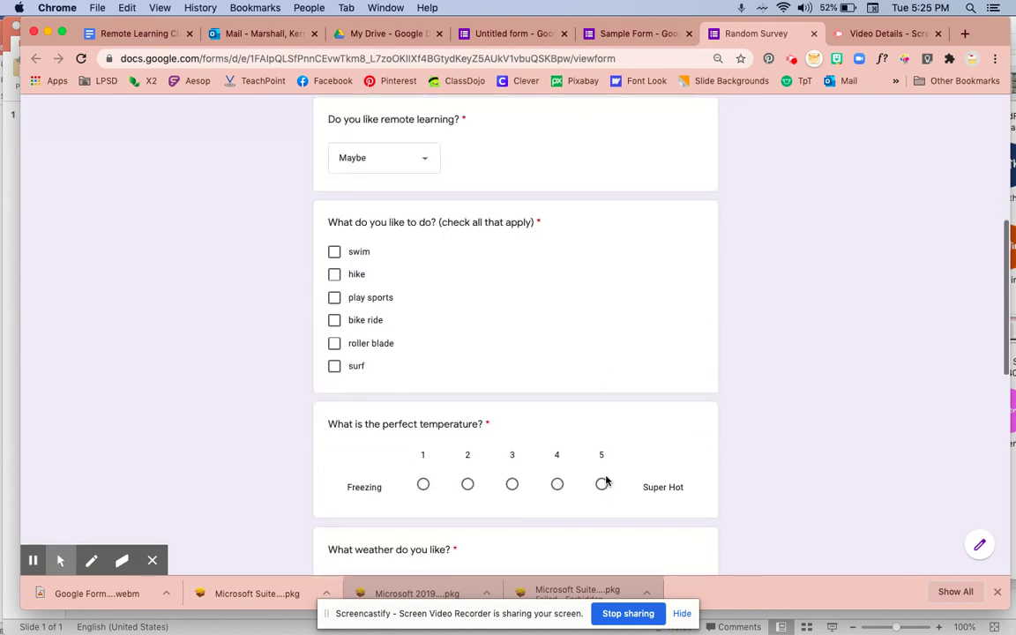
left_click(335, 254)
left_click(335, 274)
left_click(335, 343)
left_click(336, 367)
Rate the perfect temperature 2 and mark Beach Day sunny, Home Day rainy, School Day cloudy
scroll(593, 363, "down", 2)
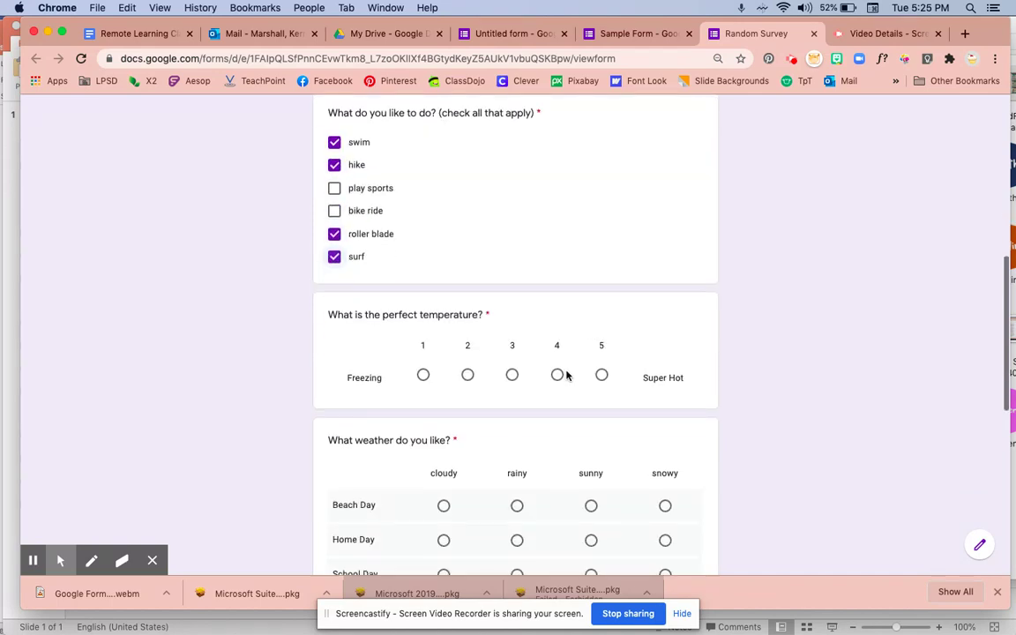
left_click(468, 376)
mouse_move(60, 560)
scroll(358, 466, "down", 2)
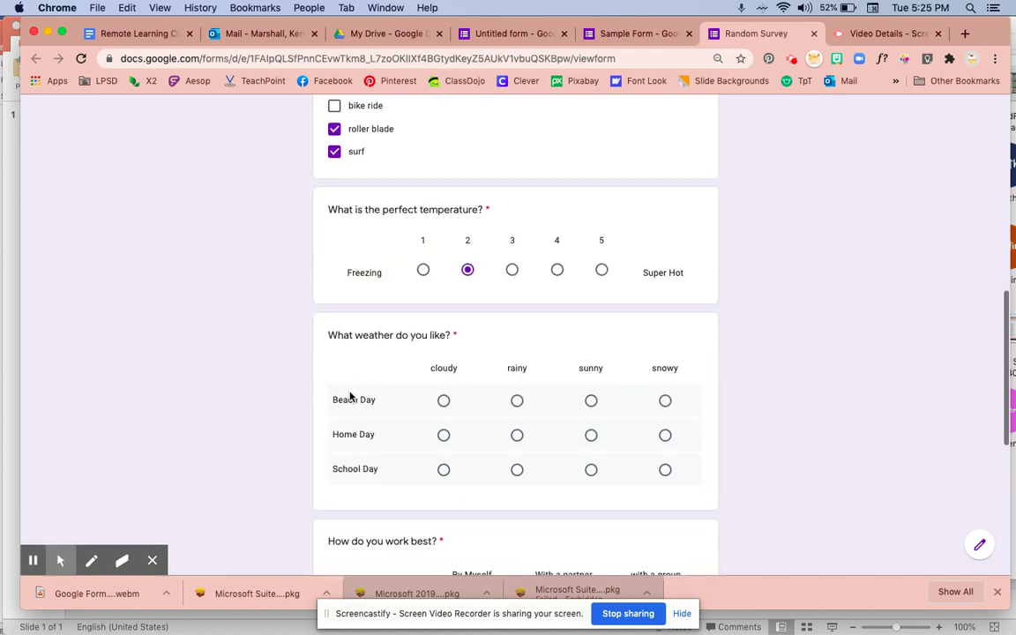
left_click(592, 404)
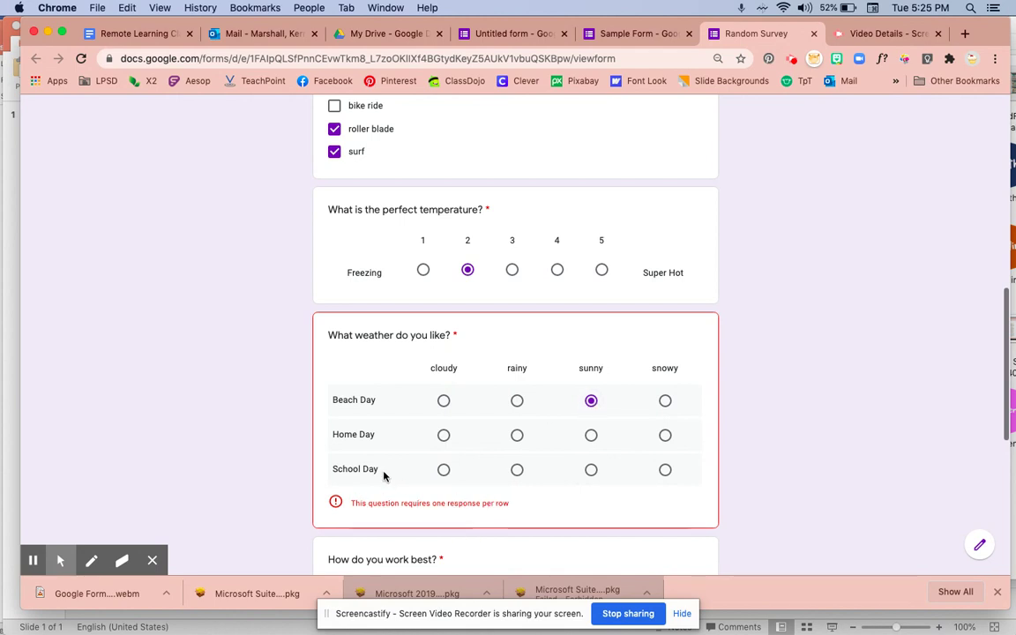
left_click(518, 436)
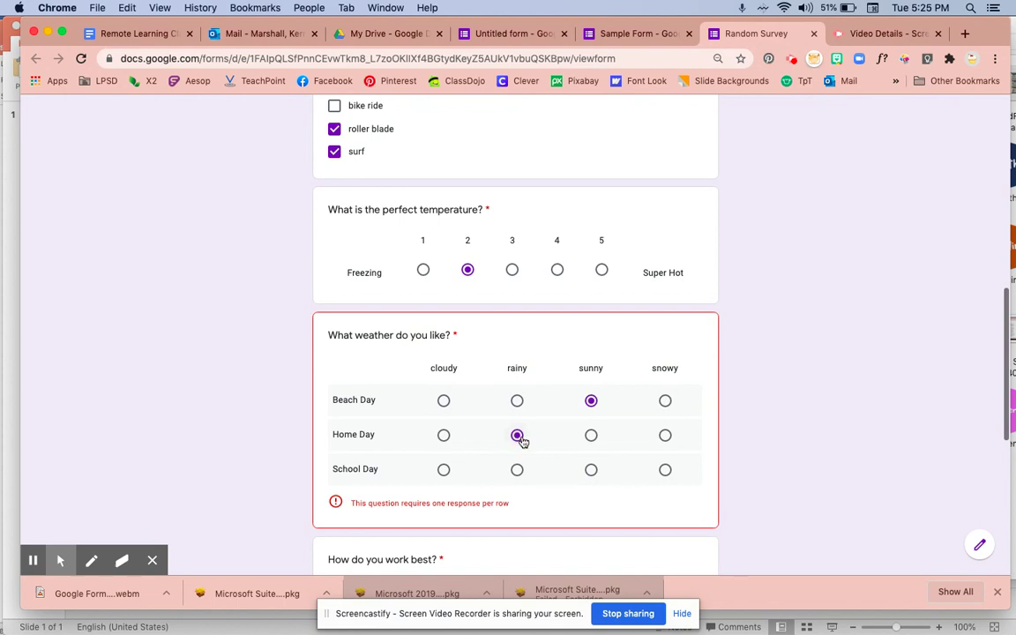
left_click(444, 471)
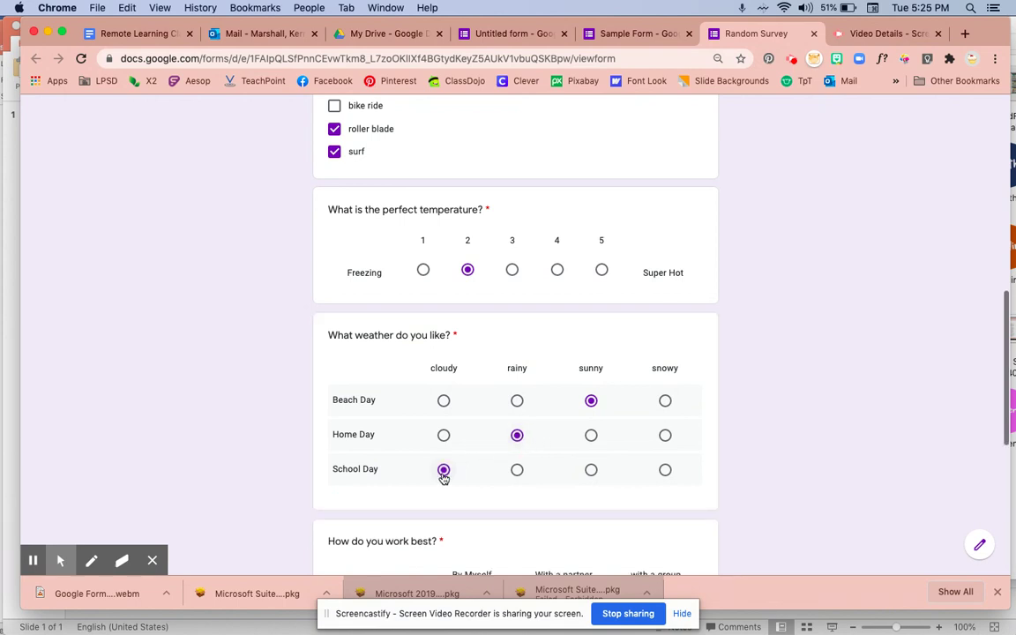
Tick Reading for myself, partner and group; Math myself, Writing partner, Science group
scroll(444, 477, "down", 3)
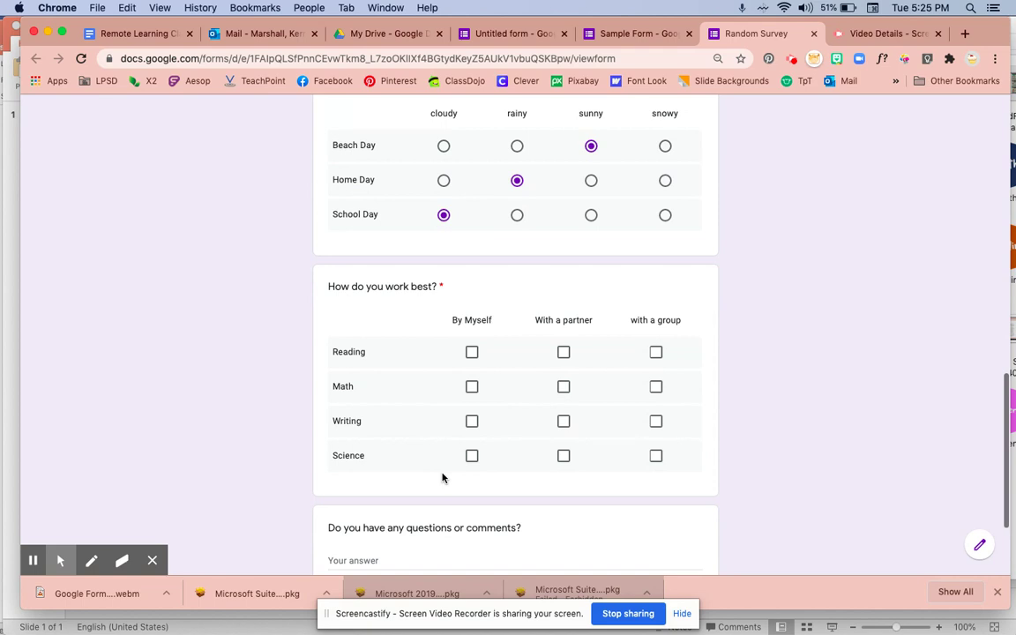
left_click(564, 352)
left_click(472, 353)
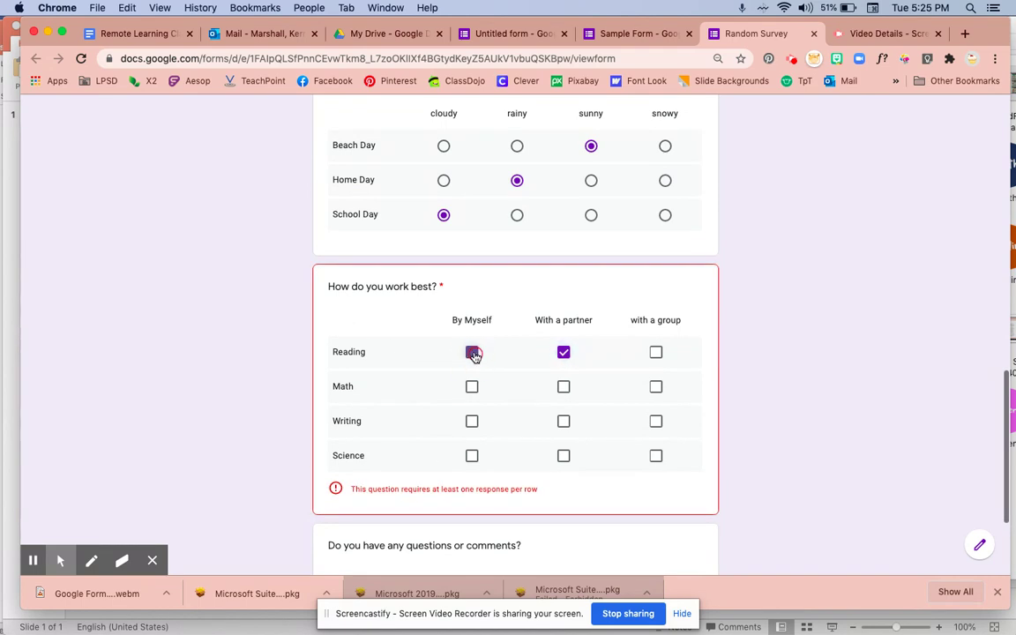
left_click(662, 356)
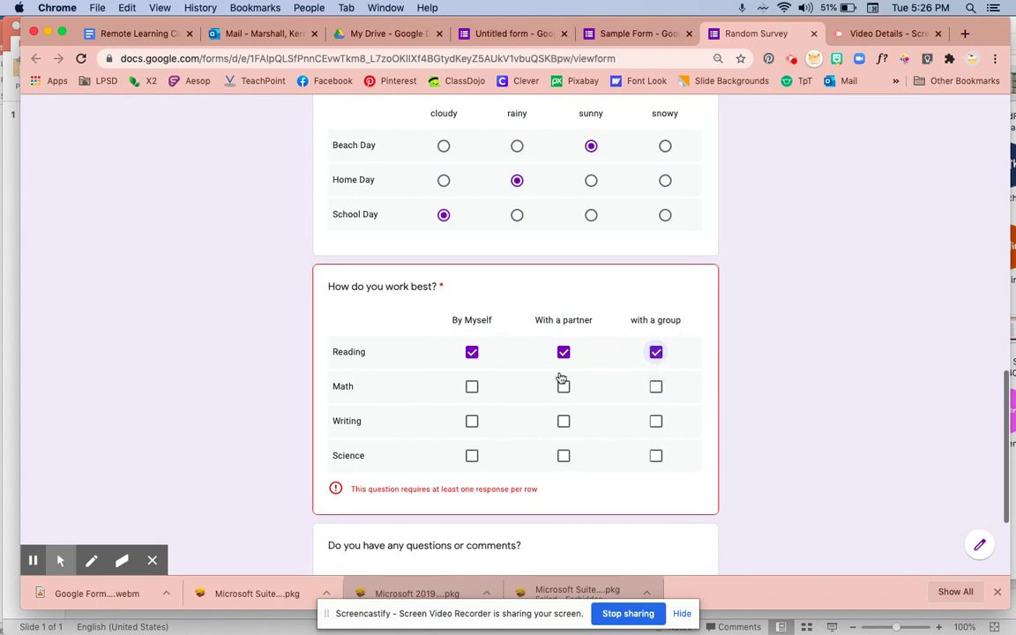
left_click(473, 389)
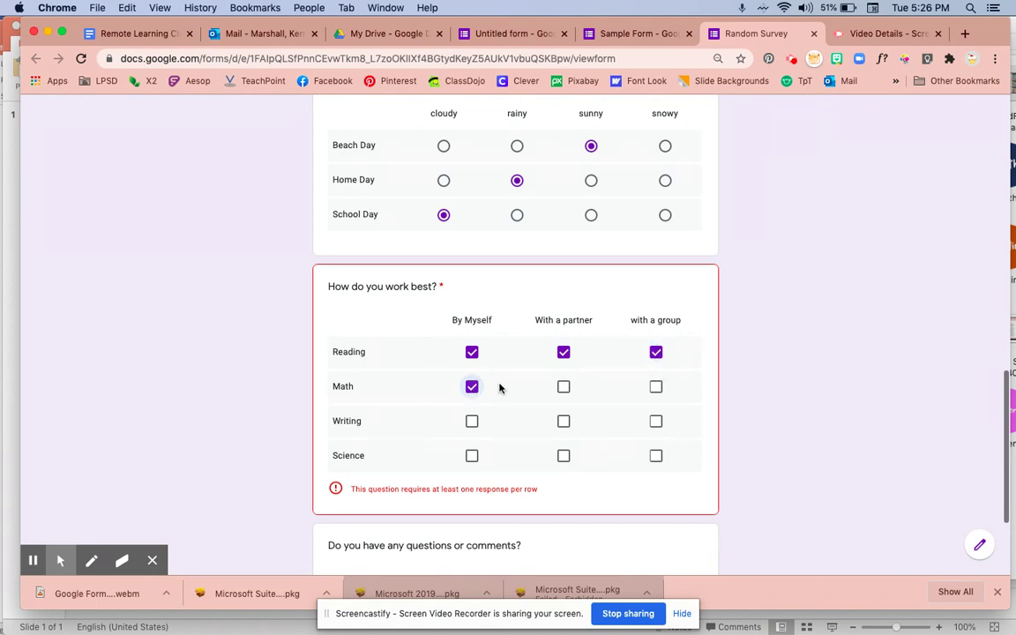
left_click(566, 422)
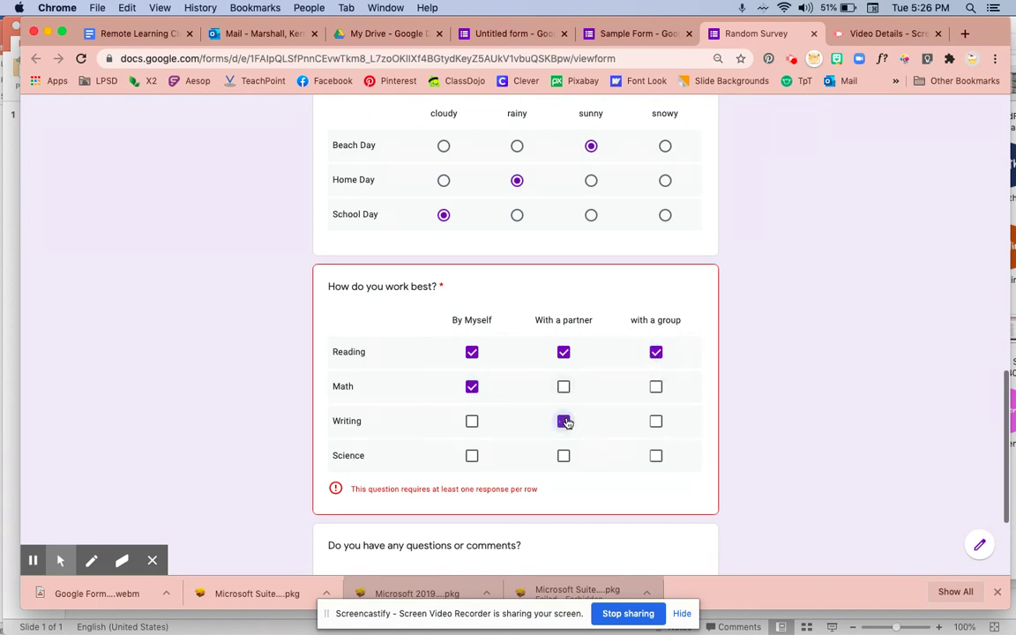
left_click(657, 457)
scroll(658, 457, "down", 3)
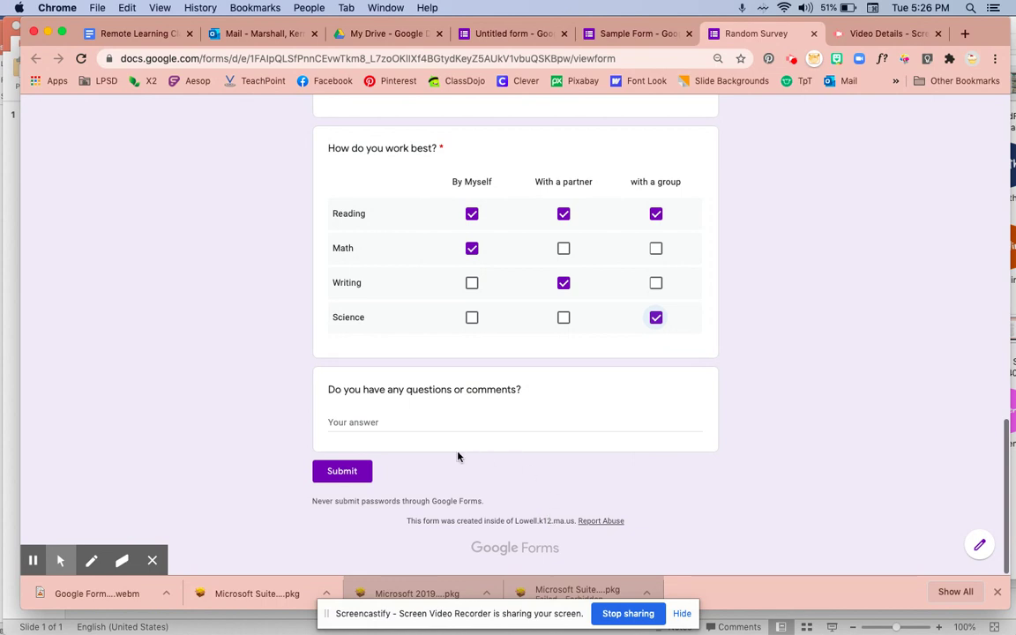
Enter 'no' as the comment, submit the survey, and return to the Sample Form editor
left_click(436, 428)
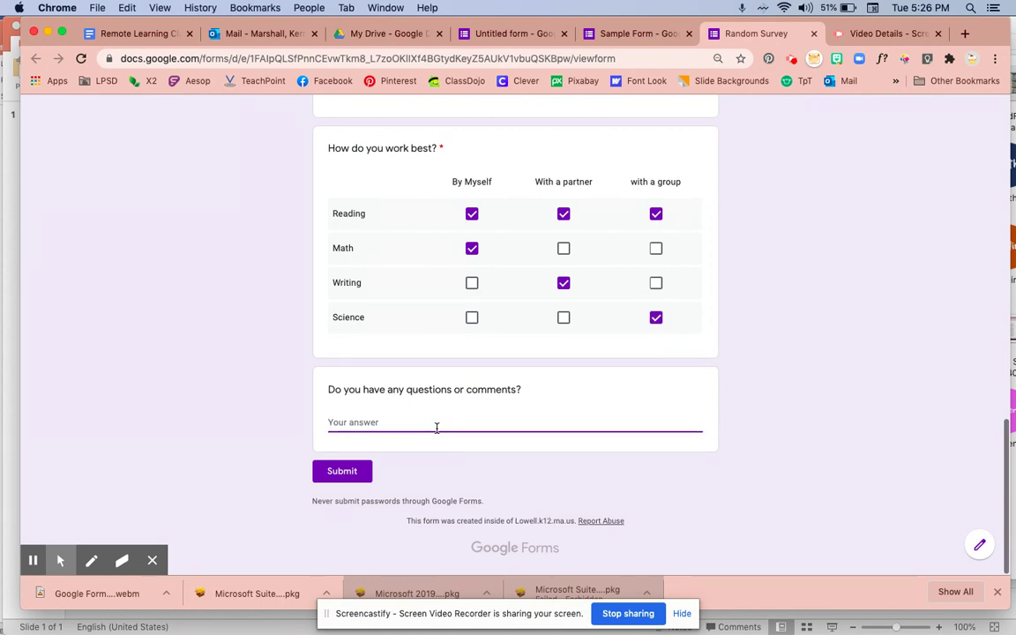
type("no")
left_click(340, 473)
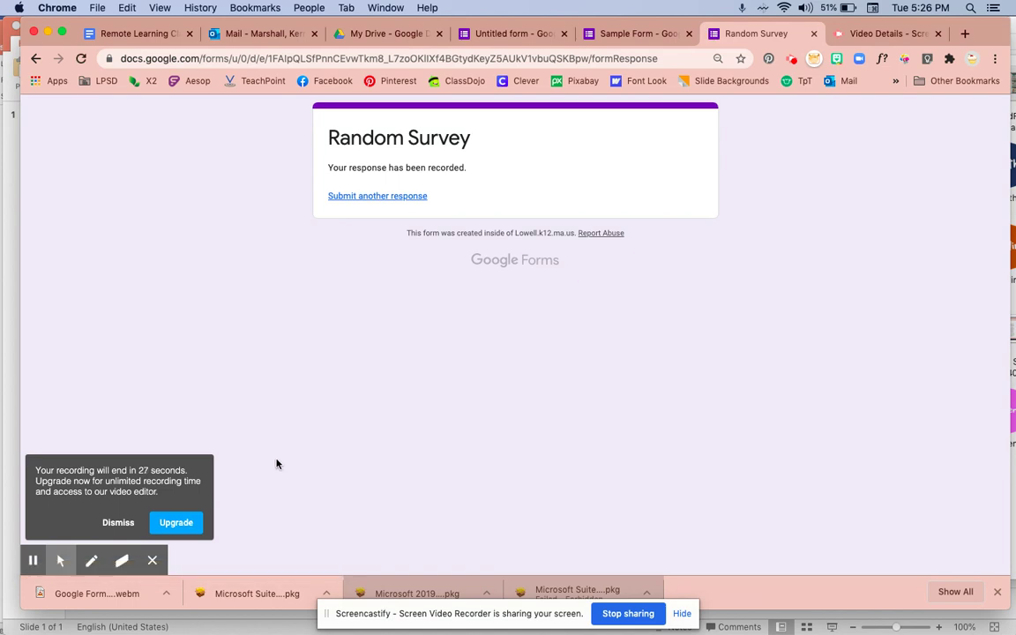
left_click(642, 35)
Review the single response in the Summary, Question and Individual views of the Responses tab
scroll(454, 239, "up", 3)
scroll(453, 237, "up", 10)
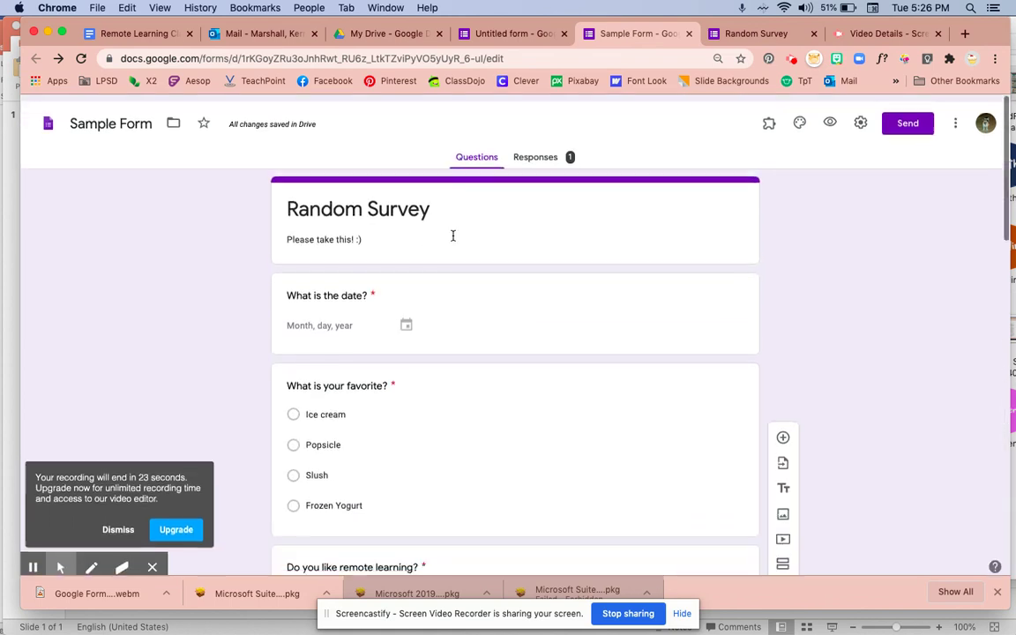
left_click(547, 151)
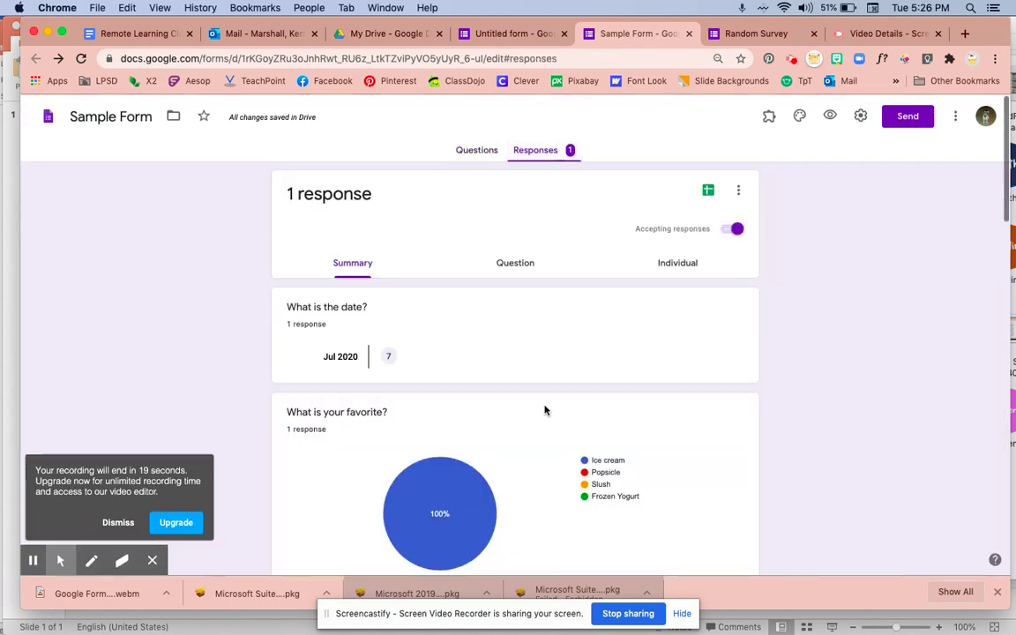
scroll(545, 424, "down", 15)
scroll(547, 426, "up", 15)
left_click(508, 267)
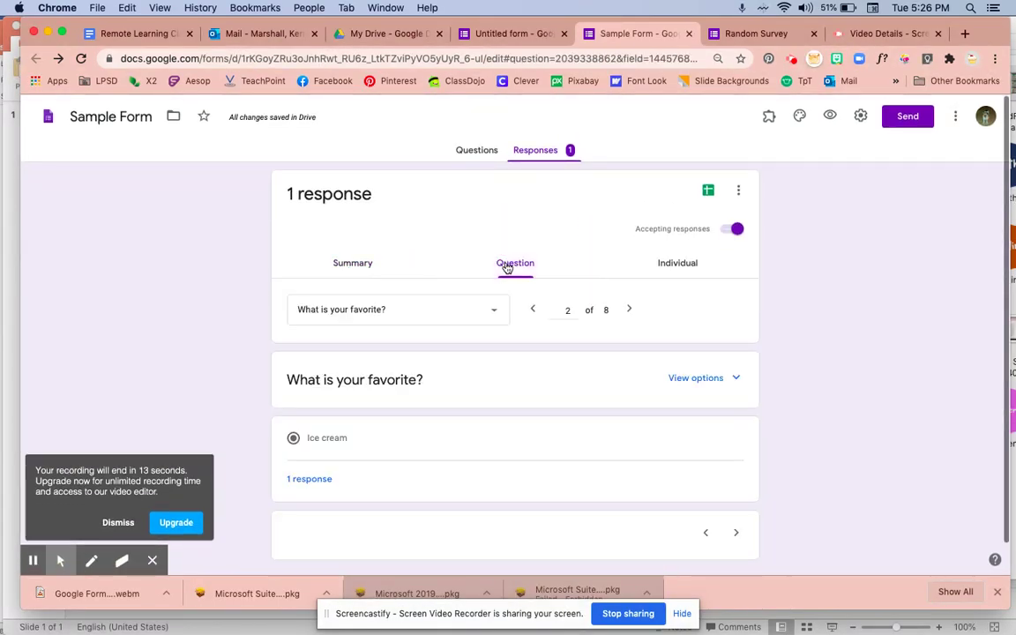
left_click(682, 266)
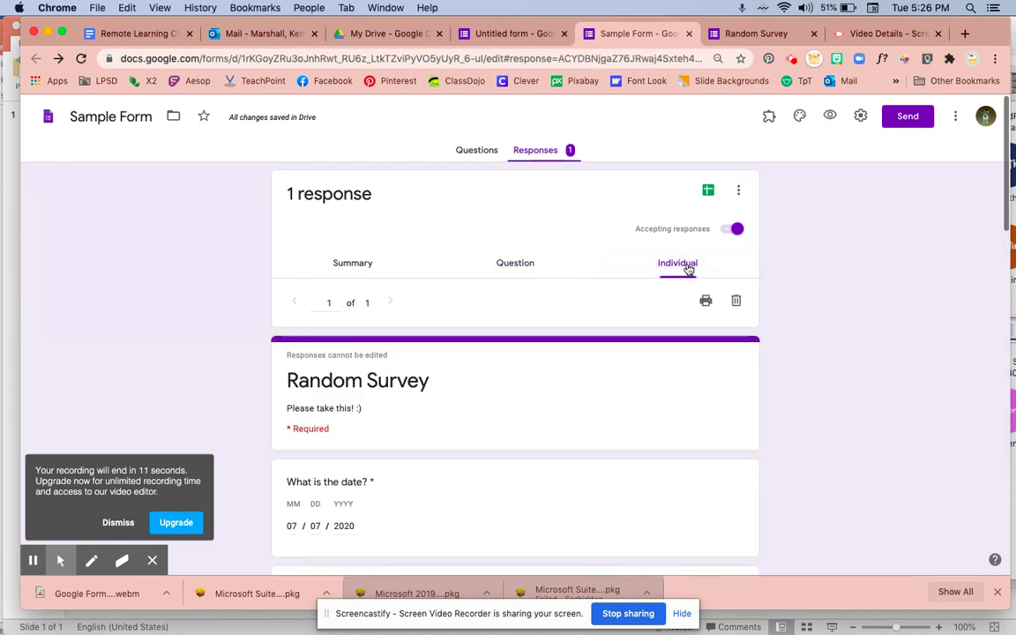
scroll(621, 363, "down", 4)
scroll(622, 363, "up", 4)
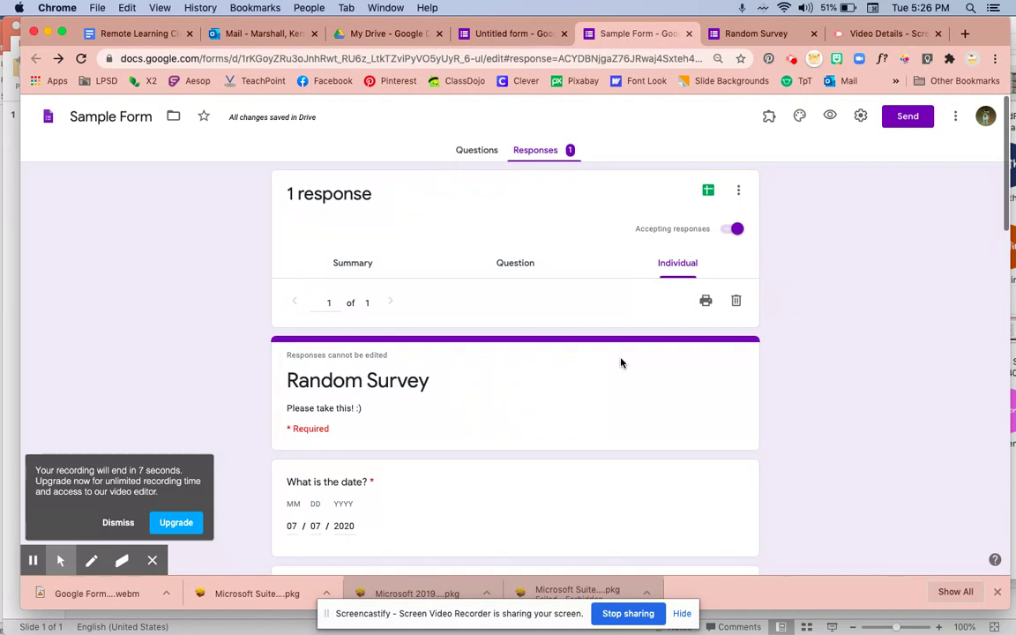